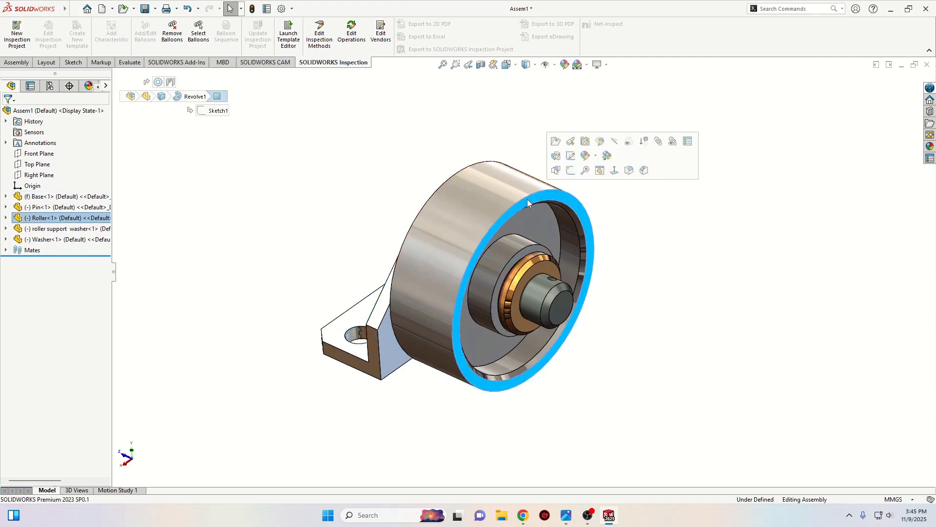
# Make the roller transparent so the pin and washers inside the assembly can be viewed
pyautogui.click(621, 345)
pyautogui.moveTo(610, 337); pyautogui.dragTo(563, 302, button='middle')
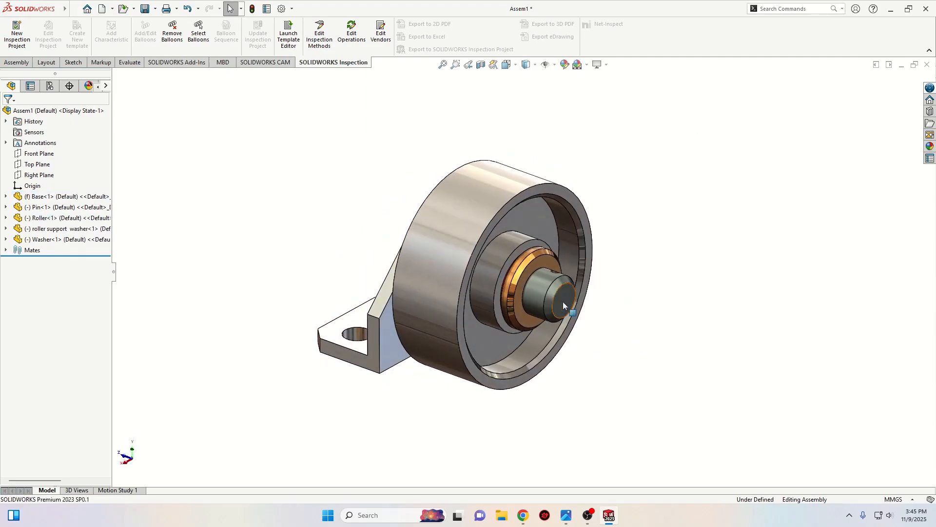
pyautogui.rightClick(508, 215)
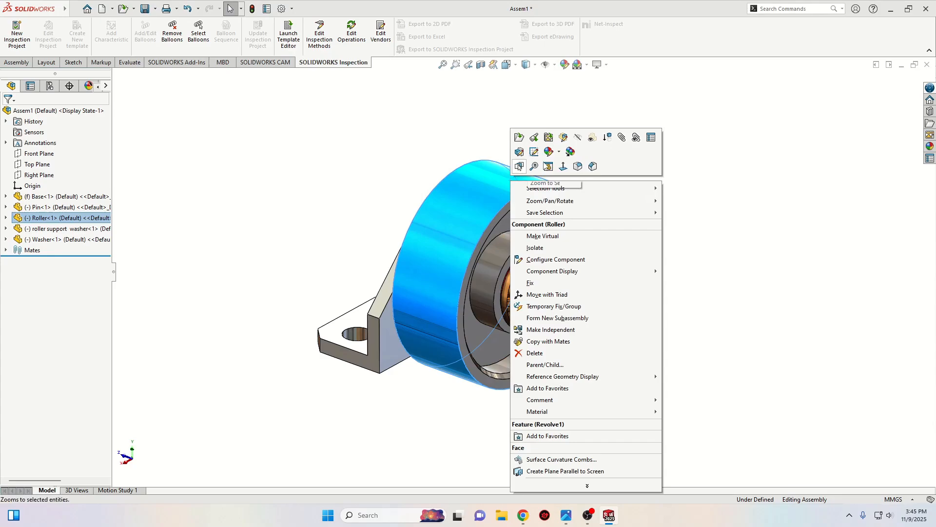
pyautogui.click(593, 141)
pyautogui.moveTo(642, 325); pyautogui.dragTo(654, 370, button='middle')
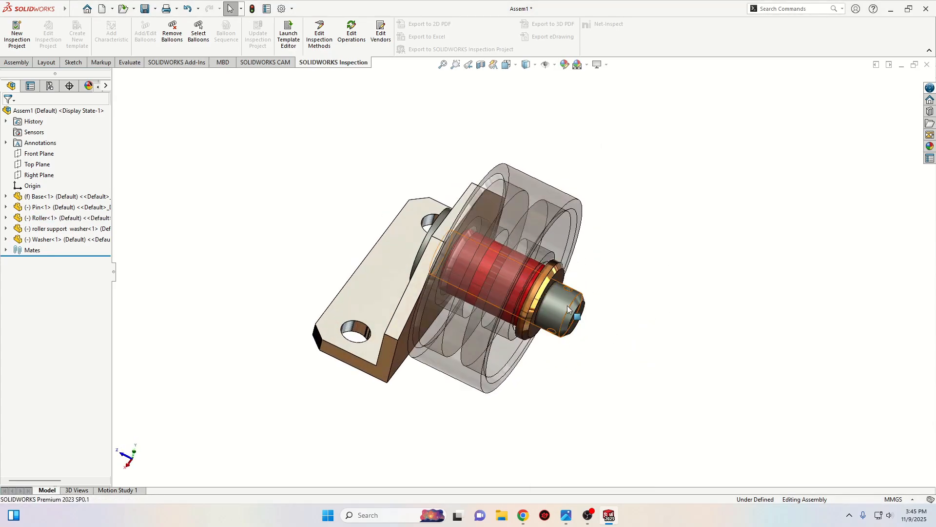
pyautogui.scroll(3, 598, 403)
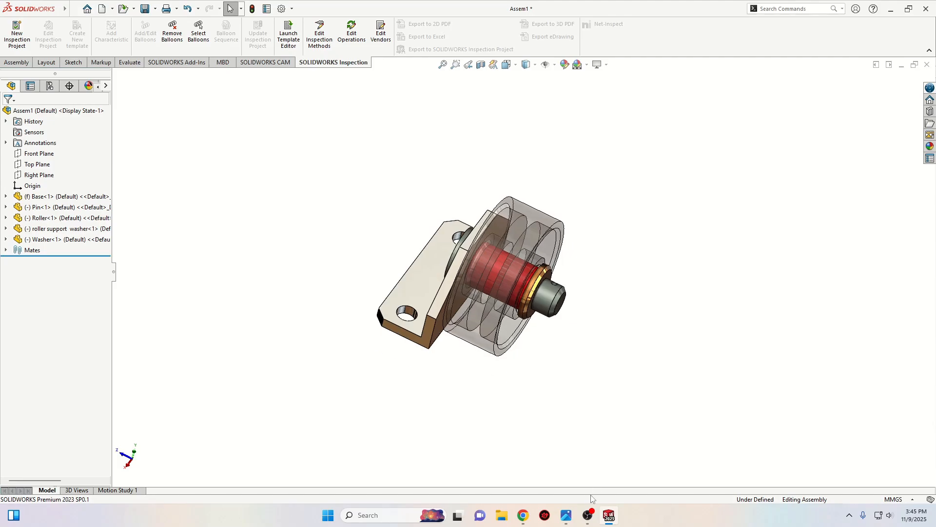
# Examine the base bracket's shape and dimensions in the reference drawing "Some wheel support.jpg", and return to the assembly
pyautogui.click(566, 516)
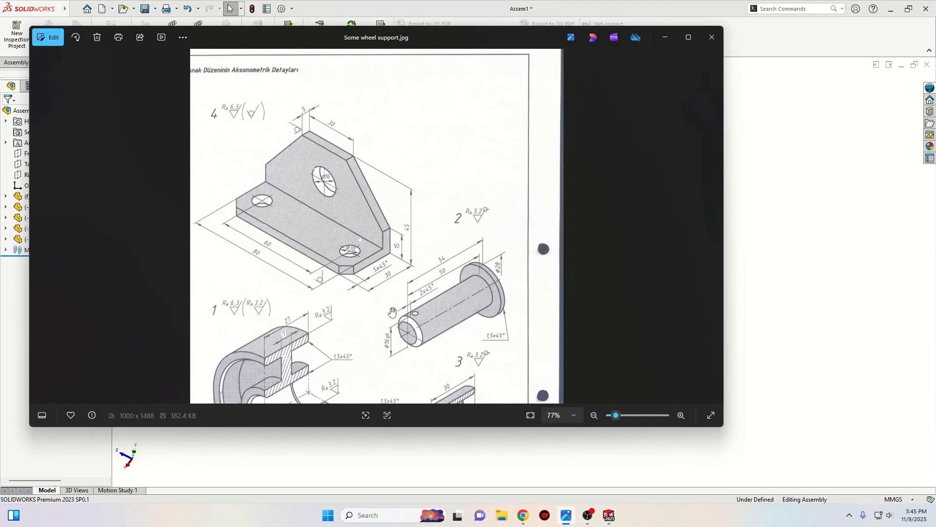
pyautogui.moveTo(393, 312)
pyautogui.mouseDown()
pyautogui.moveTo(407, 112)
pyautogui.moveTo(414, 315)
pyautogui.moveTo(430, 211)
pyautogui.moveTo(437, 296)
pyautogui.mouseUp()
pyautogui.click(755, 193)
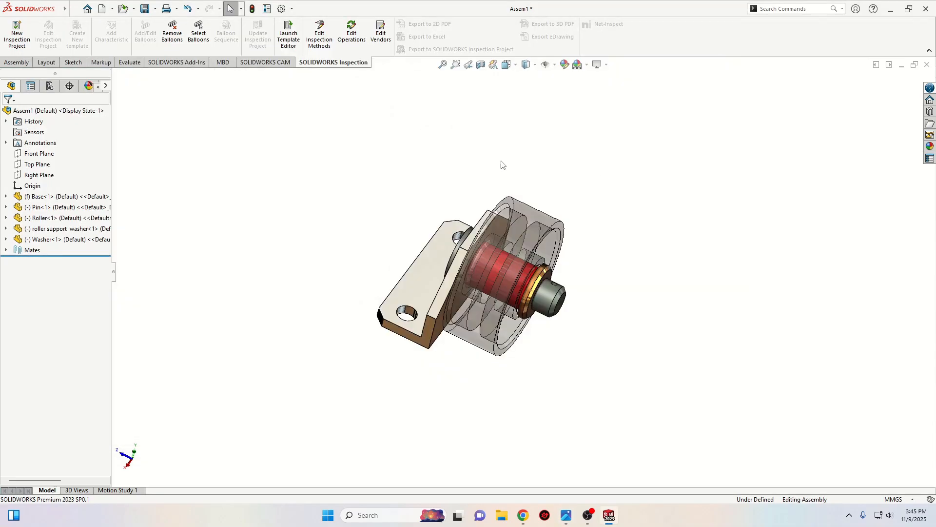
# Create a new part document and set its scene background to Plain White
pyautogui.click(102, 9)
pyautogui.click(388, 377)
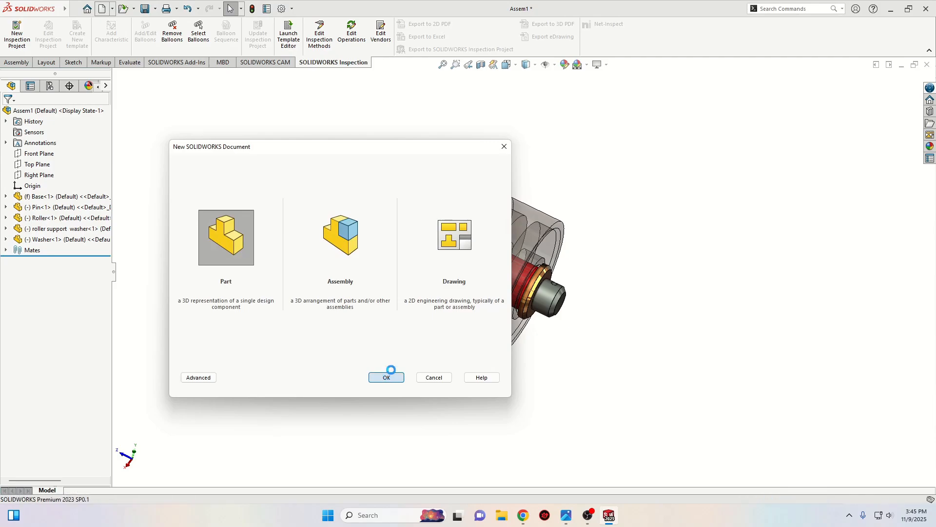
pyautogui.click(587, 75)
pyautogui.click(605, 100)
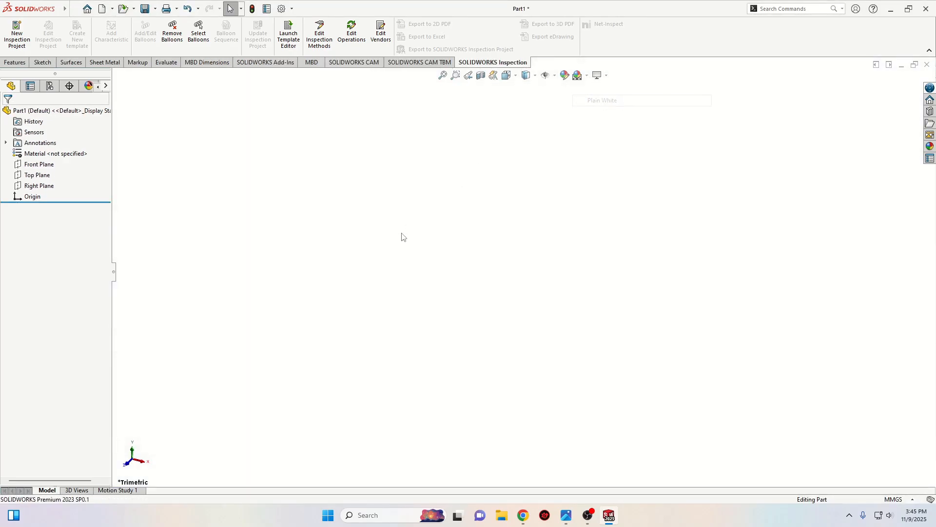
pyautogui.click(42, 176)
pyautogui.click(64, 160)
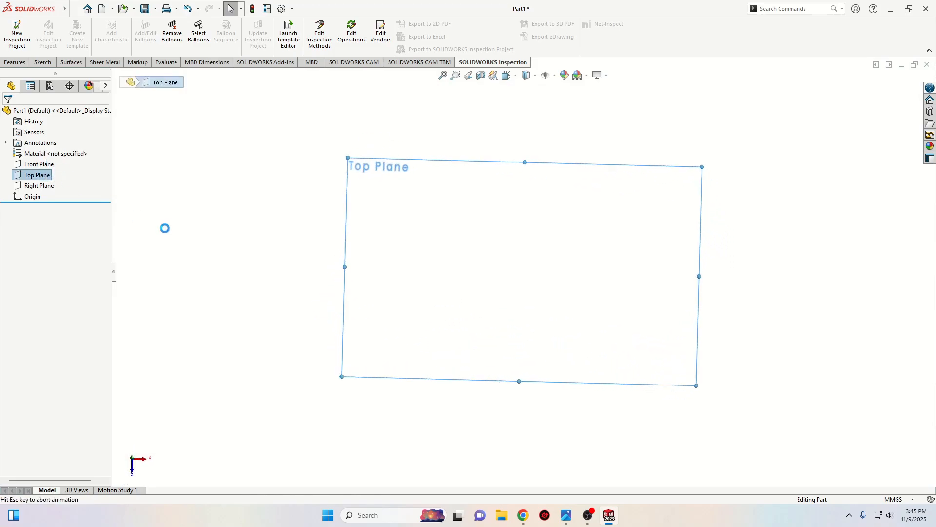
pyautogui.click(247, 245)
pyautogui.click(17, 32)
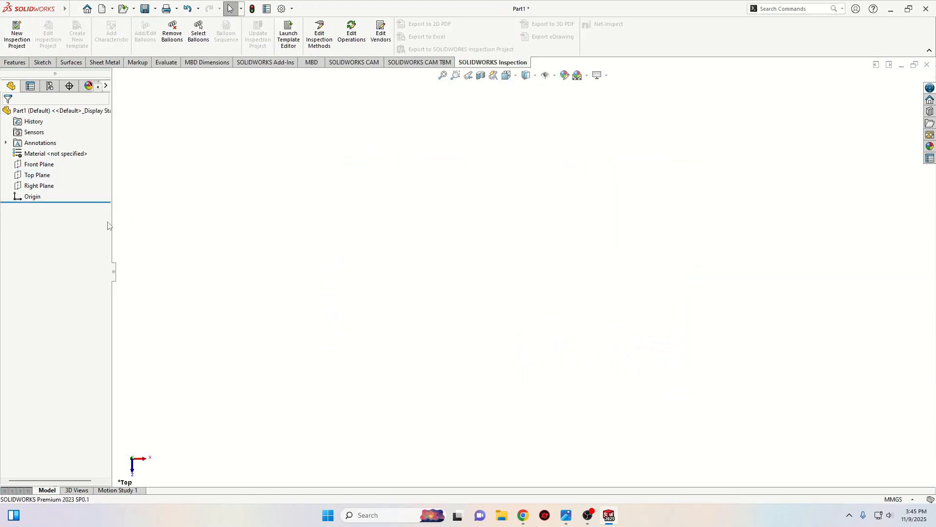
# Sketch a closed L-shaped profile on the Right Plane with its outer corner at the origin, about 41 mm high and 29 mm wide
pyautogui.click(38, 186)
pyautogui.click(64, 171)
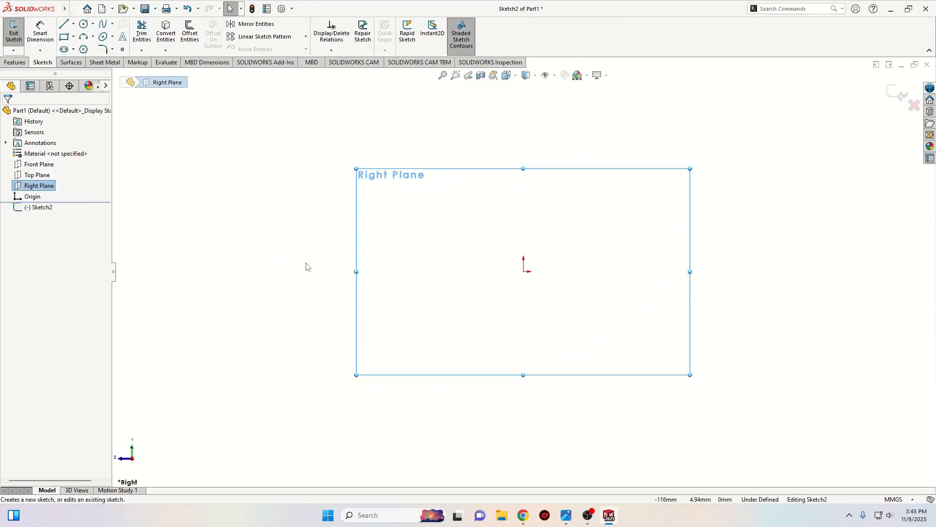
pyautogui.keyDown('ctrl'); pyautogui.moveTo(355, 263); pyautogui.dragTo(271, 277, button='middle'); pyautogui.keyUp('ctrl')
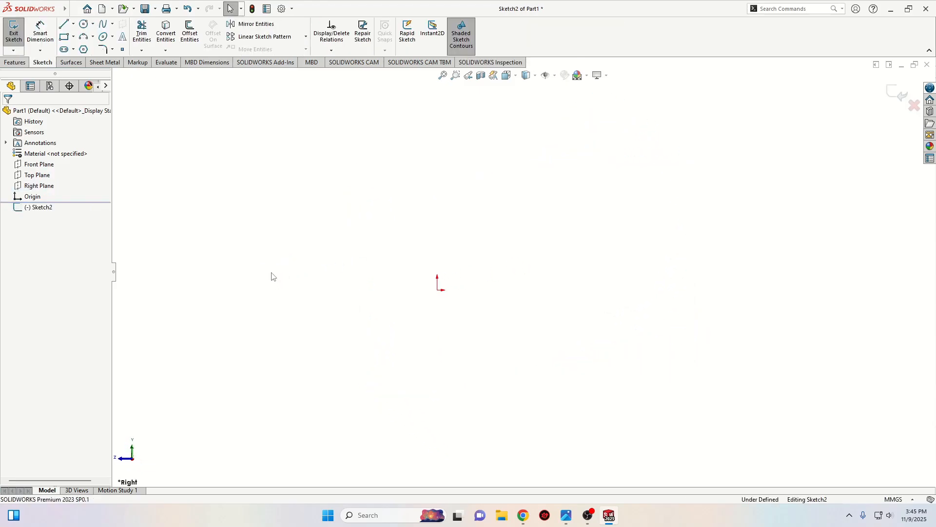
pyautogui.click(64, 24)
pyautogui.click(437, 213)
pyautogui.click(437, 289)
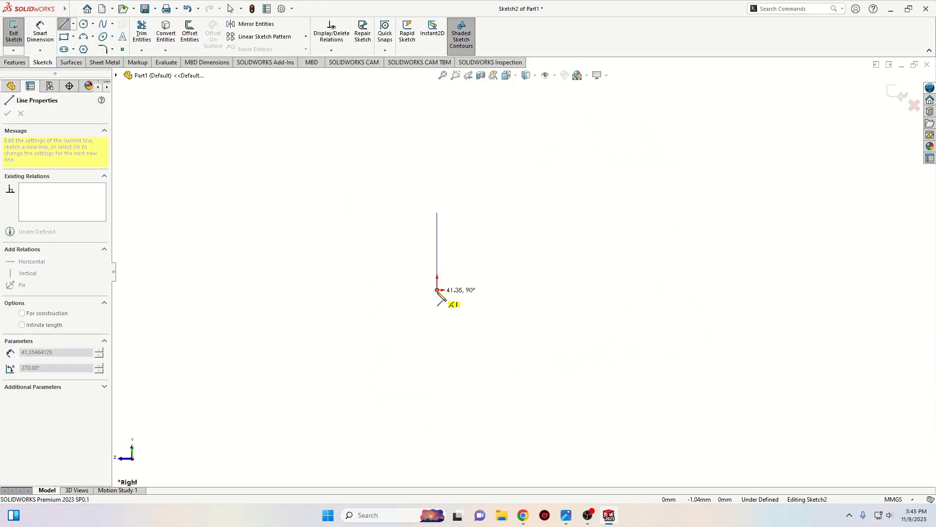
pyautogui.click(388, 289)
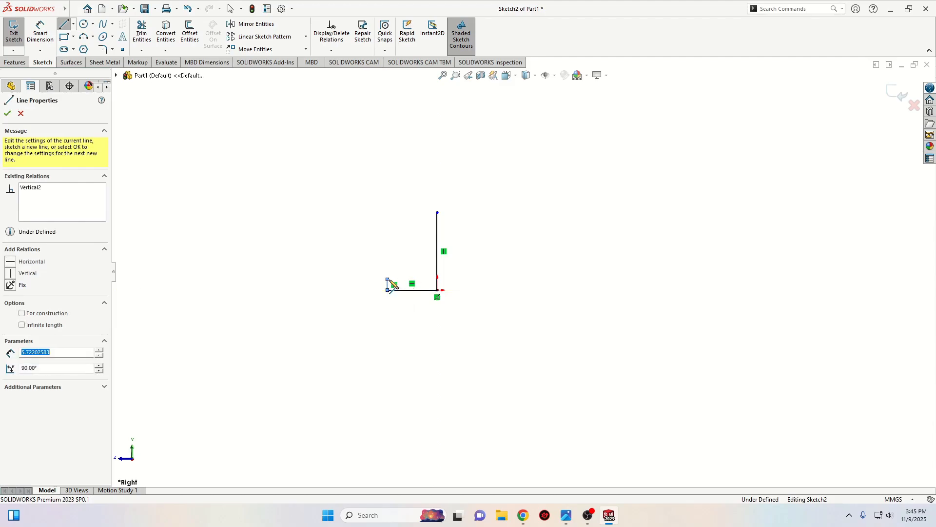
pyautogui.click(388, 280)
pyautogui.click(416, 279)
pyautogui.click(416, 213)
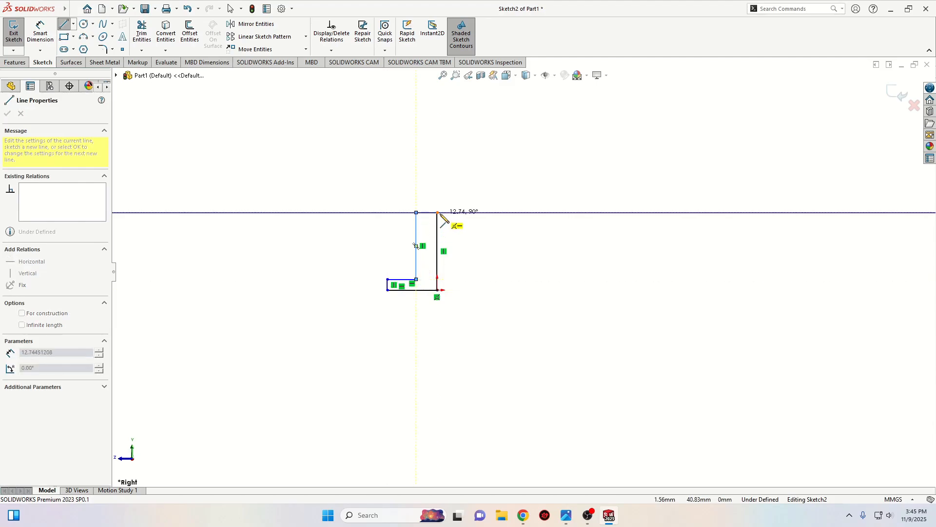
pyautogui.click(437, 213)
pyautogui.rightClick(429, 213)
pyautogui.click(441, 194)
# Apply an Equal relation between the two end lines of the L-profile so both legs share one thickness
pyautogui.click(430, 213)
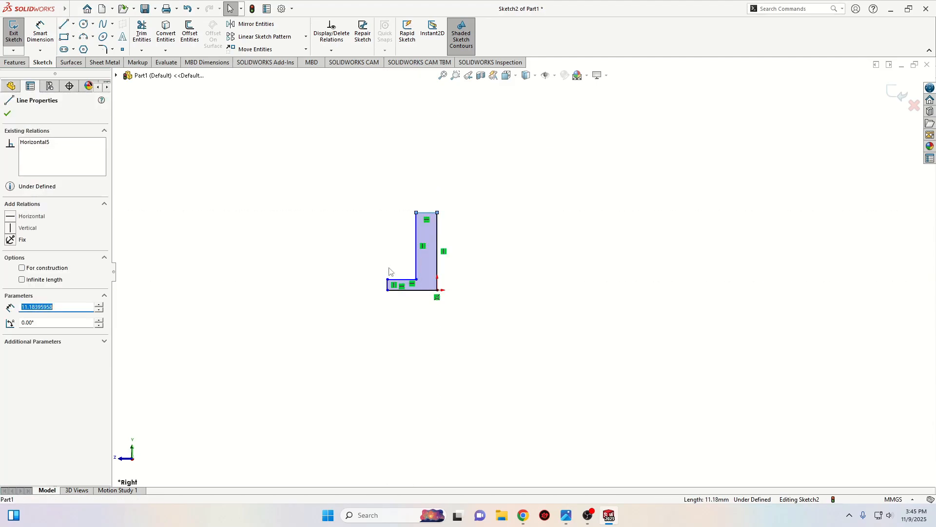
pyautogui.keyDown('ctrl'); pyautogui.click(388, 286); pyautogui.keyUp('ctrl')
pyautogui.click(494, 257)
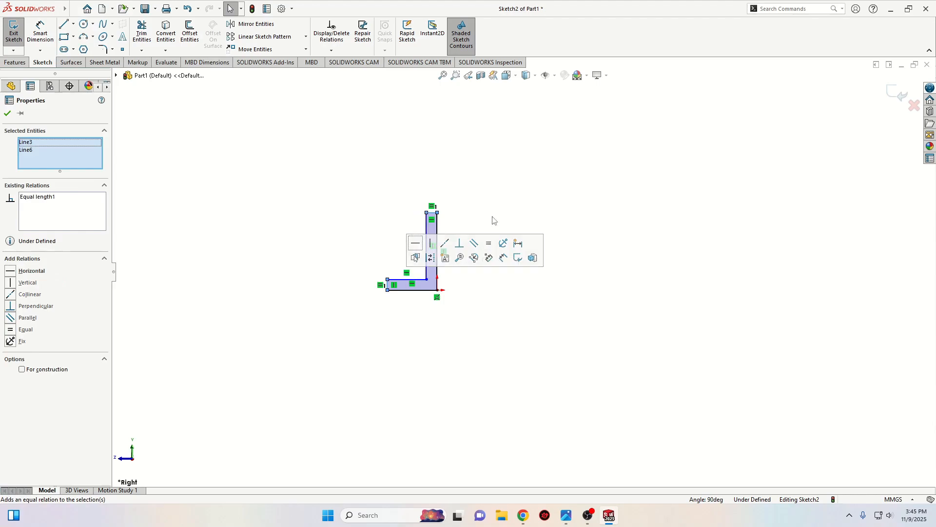
pyautogui.click(482, 209)
# Dimension the outer vertical line of the L-profile to 45 mm
pyautogui.click(40, 32)
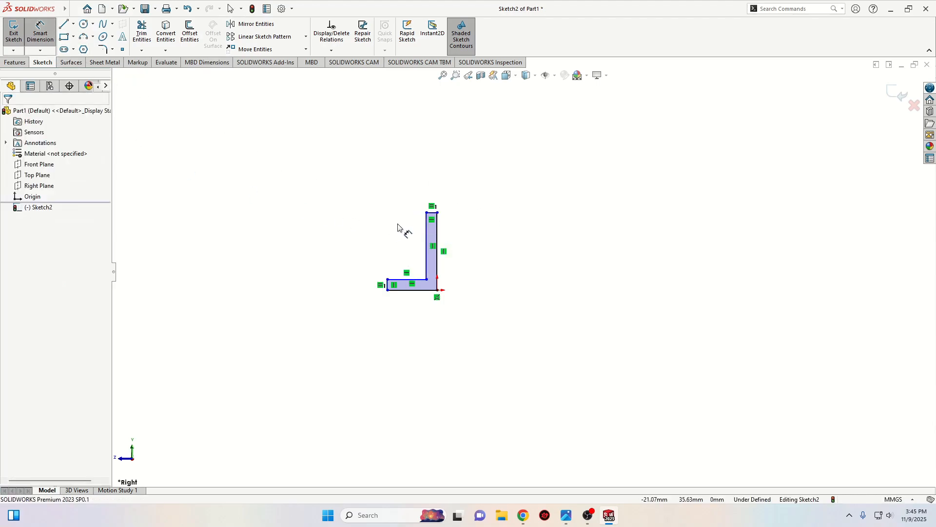
pyautogui.click(439, 261)
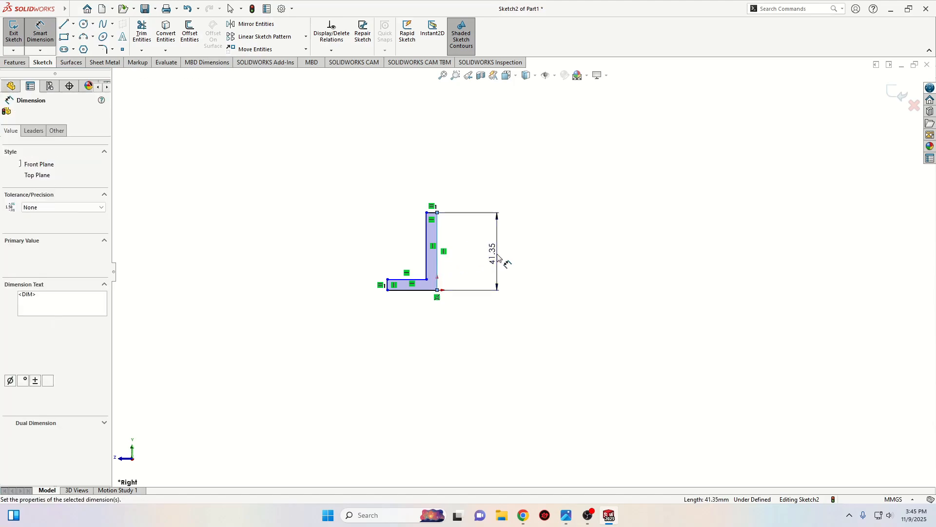
pyautogui.click(498, 254)
pyautogui.write('45')
pyautogui.press('Return')
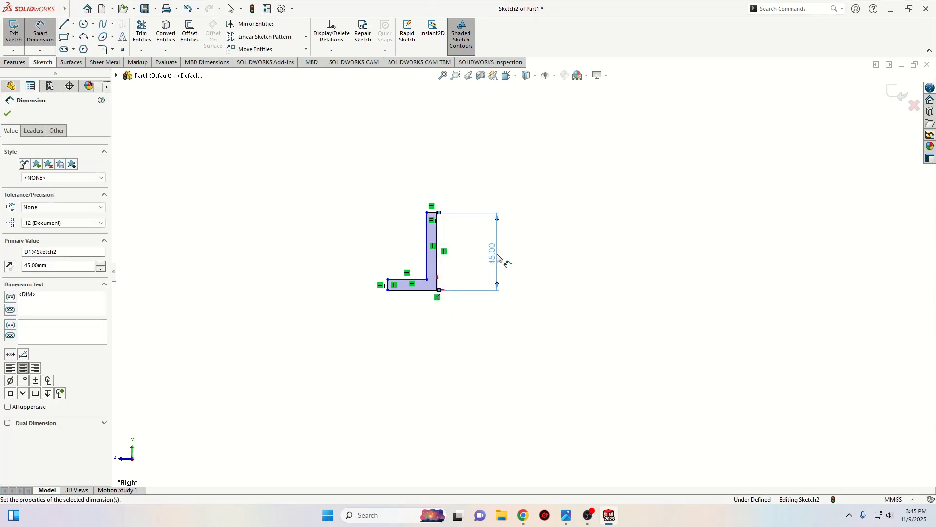
# Dimension the bottom horizontal line of the L-profile to 30 mm
pyautogui.click(407, 290)
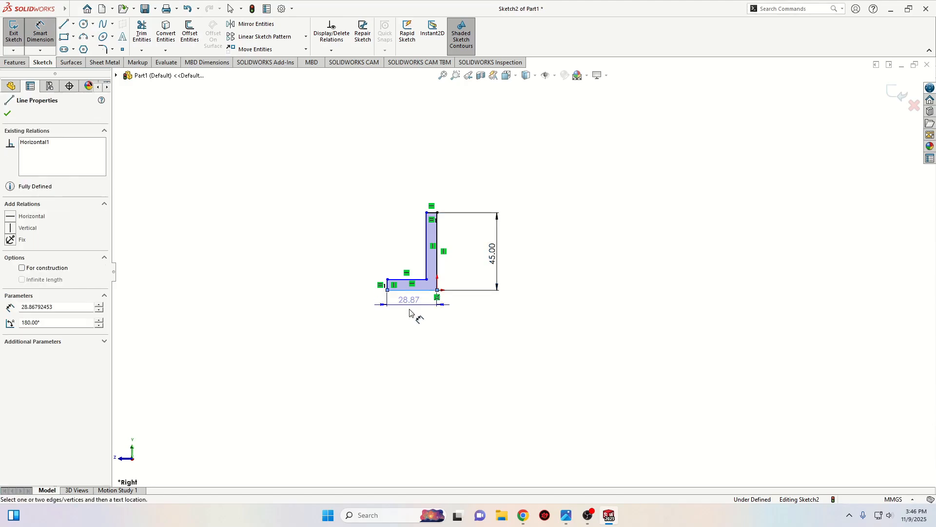
pyautogui.click(415, 315)
pyautogui.write('3')
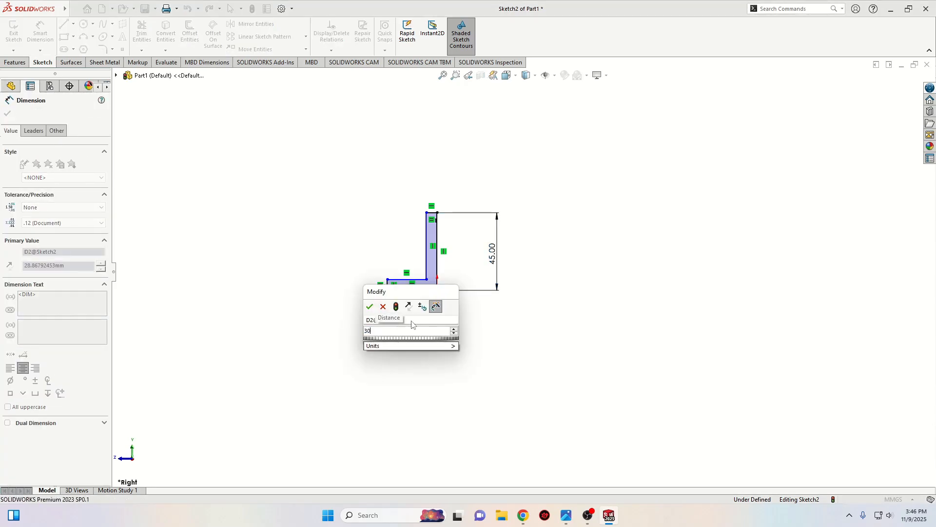
pyautogui.write('0')
pyautogui.press('Return')
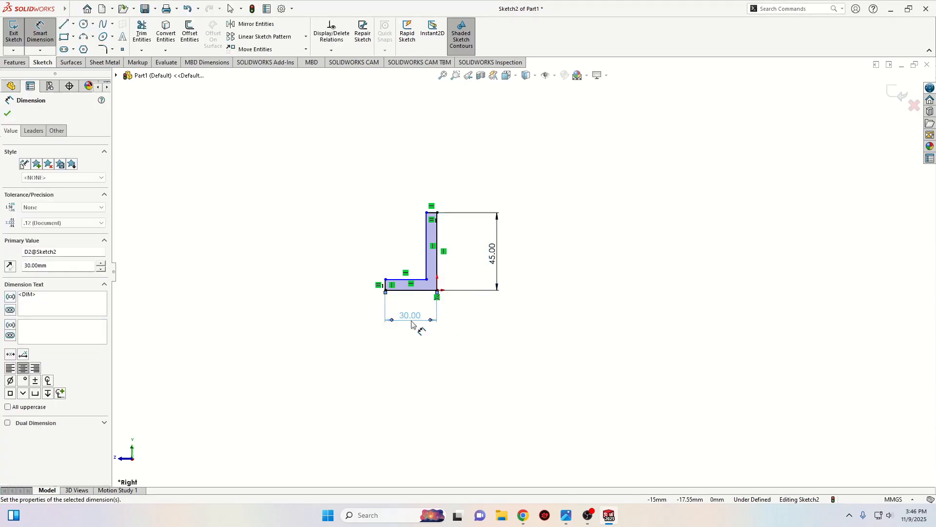
# Dimension the upper end line of the vertical leg to 5 mm as the wall thickness
pyautogui.click(433, 213)
pyautogui.click(433, 174)
pyautogui.write('5')
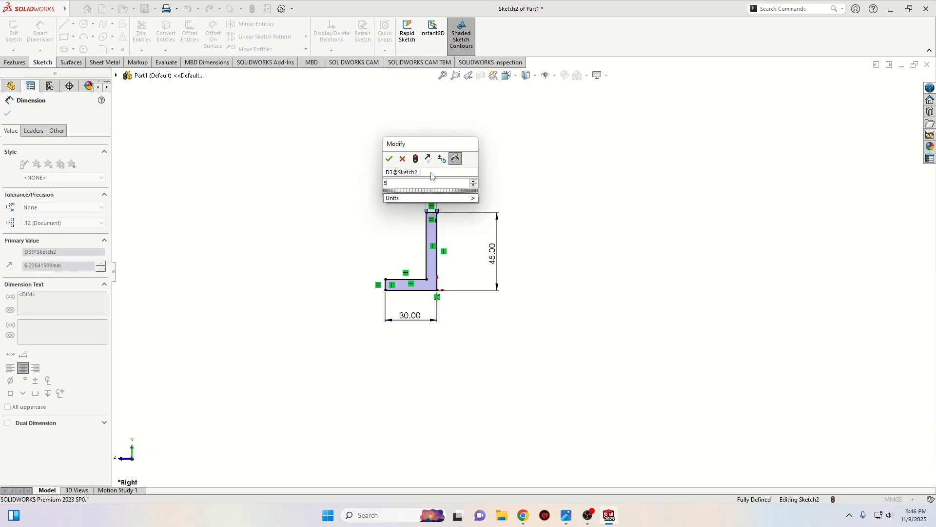
pyautogui.press('Return')
pyautogui.rightClick(278, 197)
pyautogui.click(301, 228)
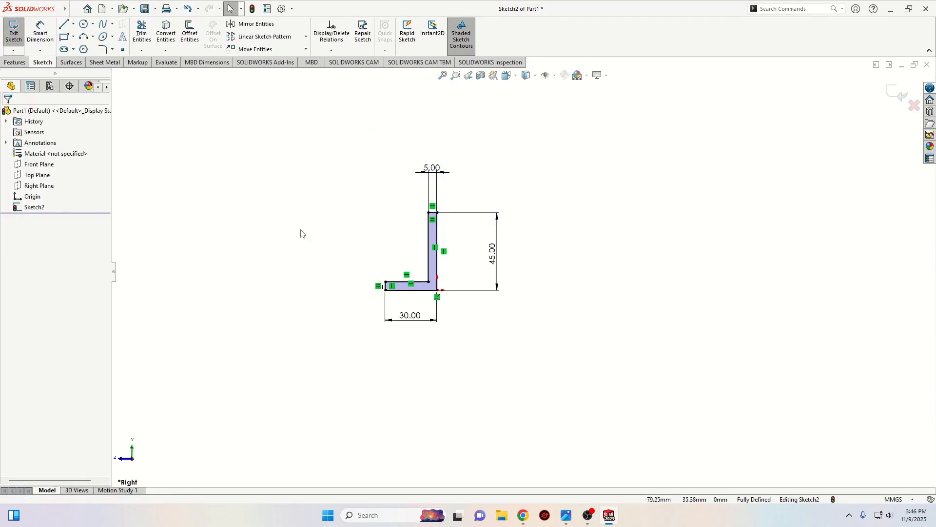
# Extrude the L-profile as a boss 80 mm deep with the Mid Plane end condition
pyautogui.click(18, 64)
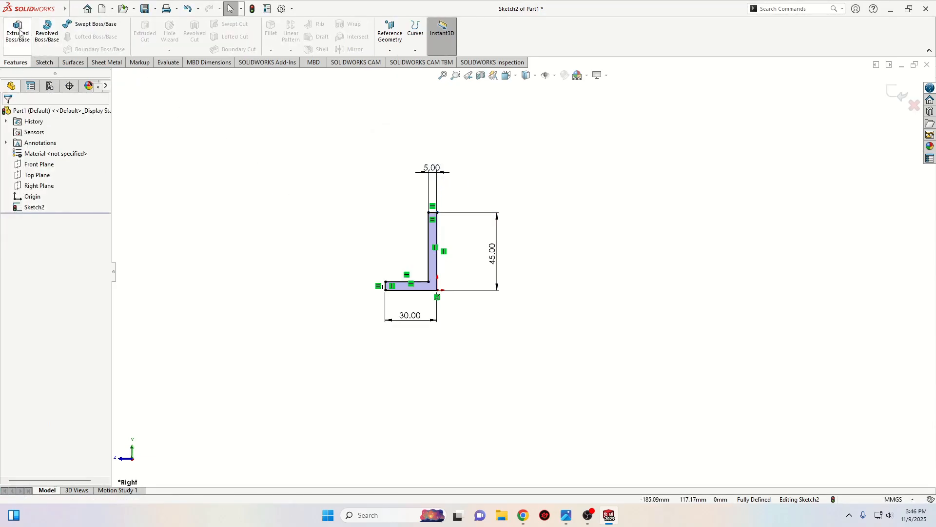
pyautogui.click(18, 32)
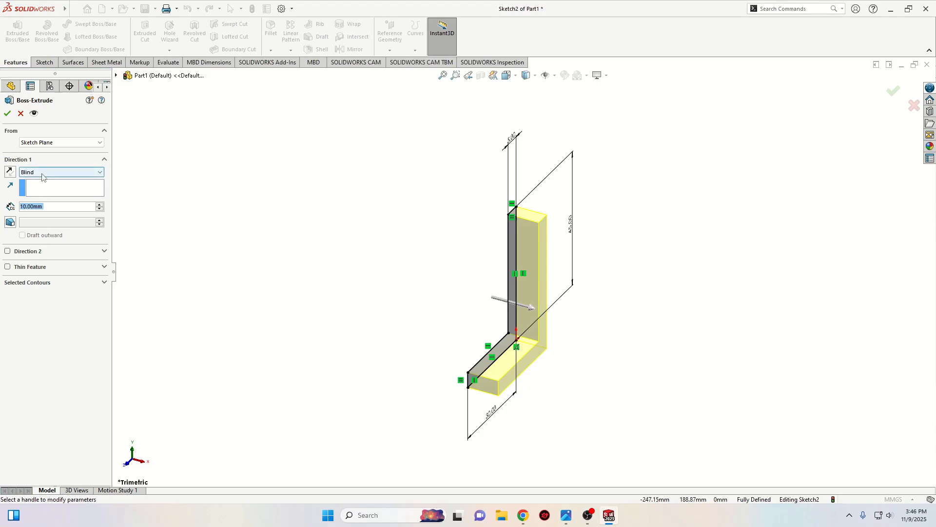
pyautogui.click(42, 175)
pyautogui.click(48, 213)
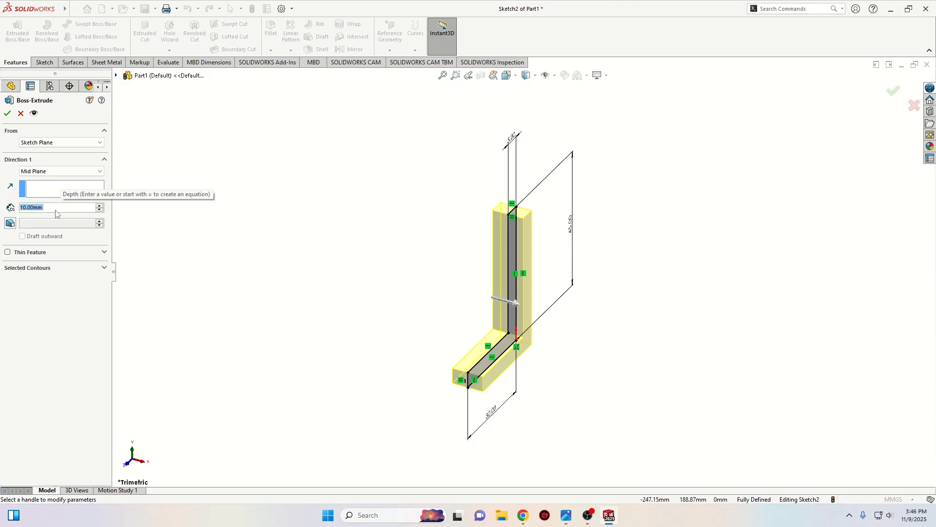
pyautogui.click(99, 205)
pyautogui.click(99, 205)
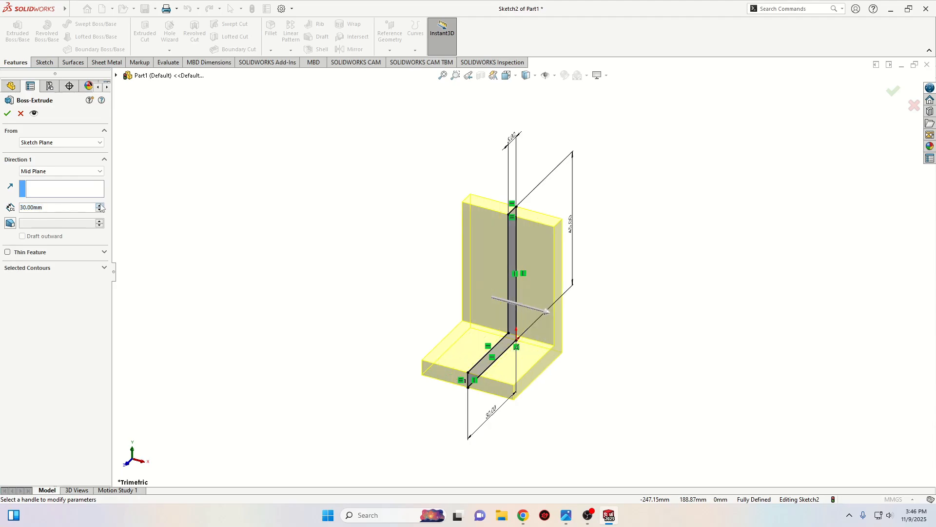
pyautogui.click(100, 205)
pyautogui.click(100, 205)
pyautogui.click(99, 206)
pyautogui.click(100, 205)
pyautogui.click(100, 205)
pyautogui.click(7, 115)
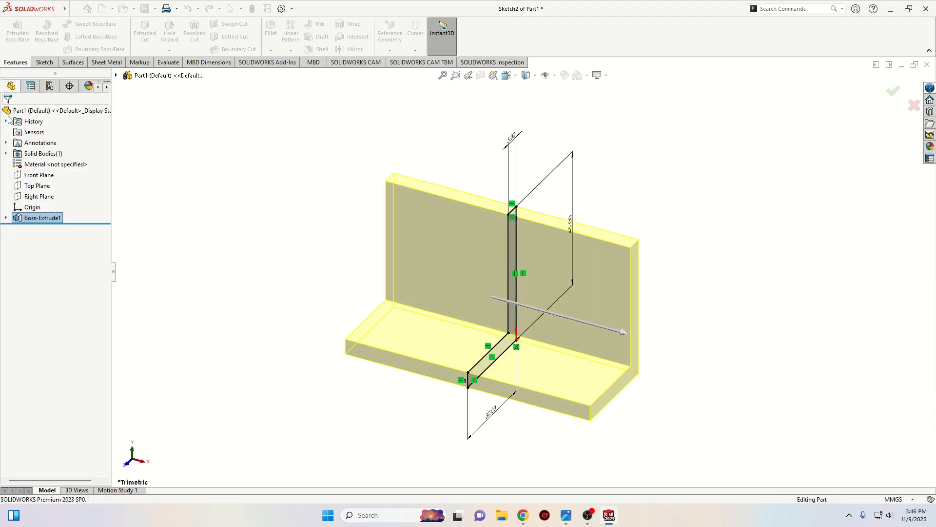
# Start a sketch on the vertical leg's inner face and draw a vertical centerline from the top edge's midpoint to the origin
pyautogui.moveTo(385, 271); pyautogui.dragTo(363, 310, button='middle')
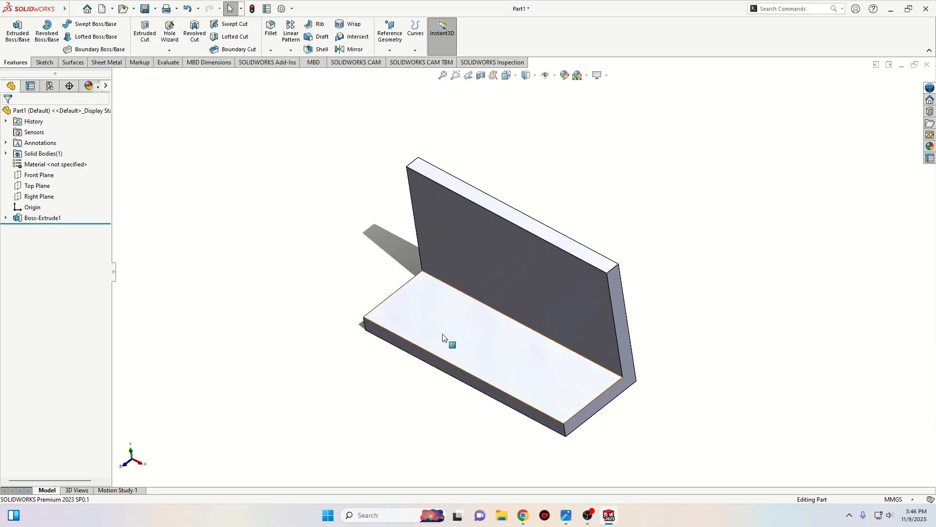
pyautogui.moveTo(443, 337); pyautogui.dragTo(443, 355, button='middle')
pyautogui.click(484, 271)
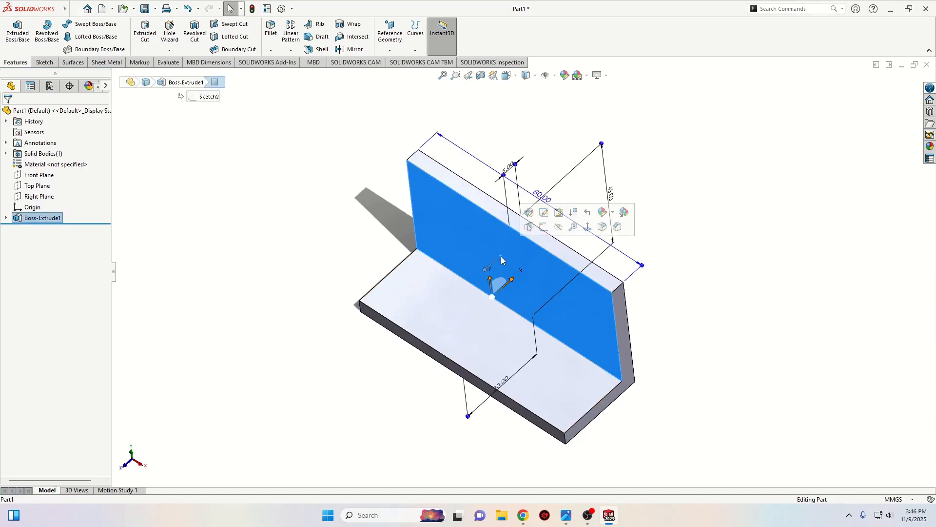
pyautogui.click(545, 227)
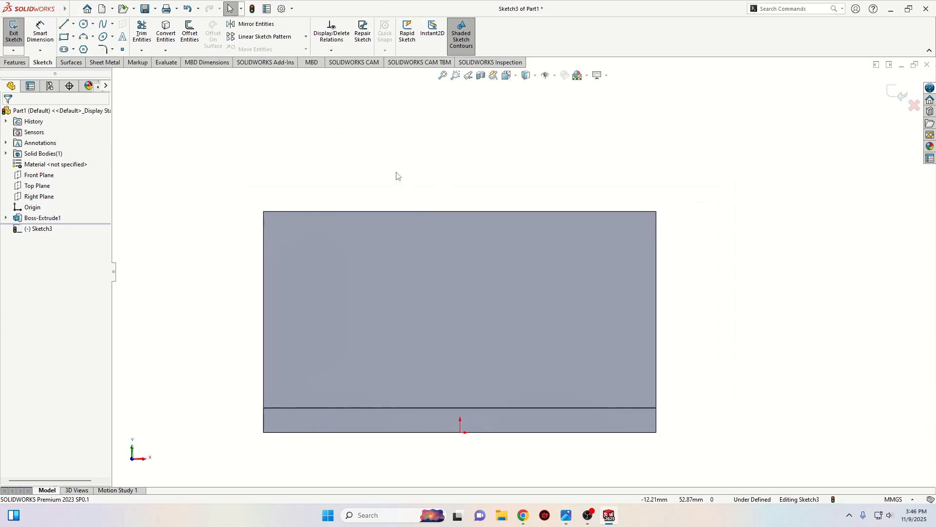
pyautogui.click(74, 25)
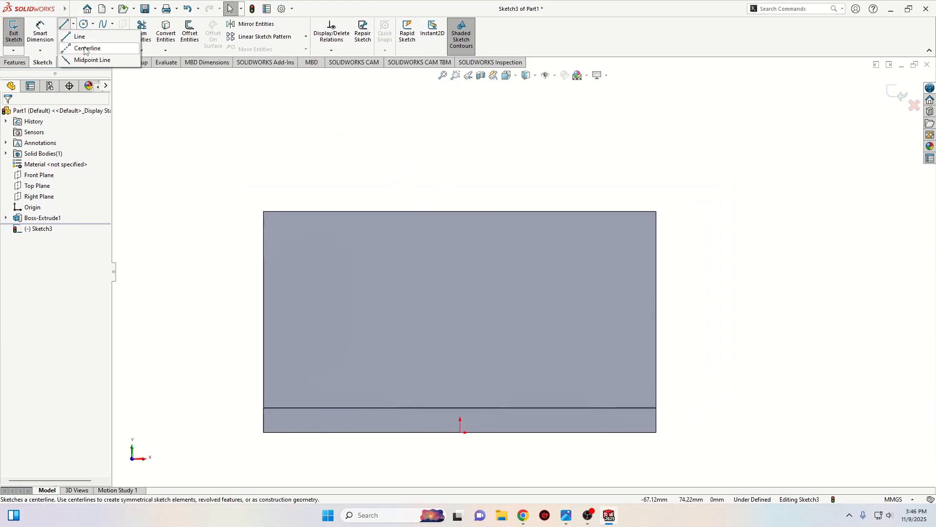
pyautogui.click(88, 46)
pyautogui.click(459, 210)
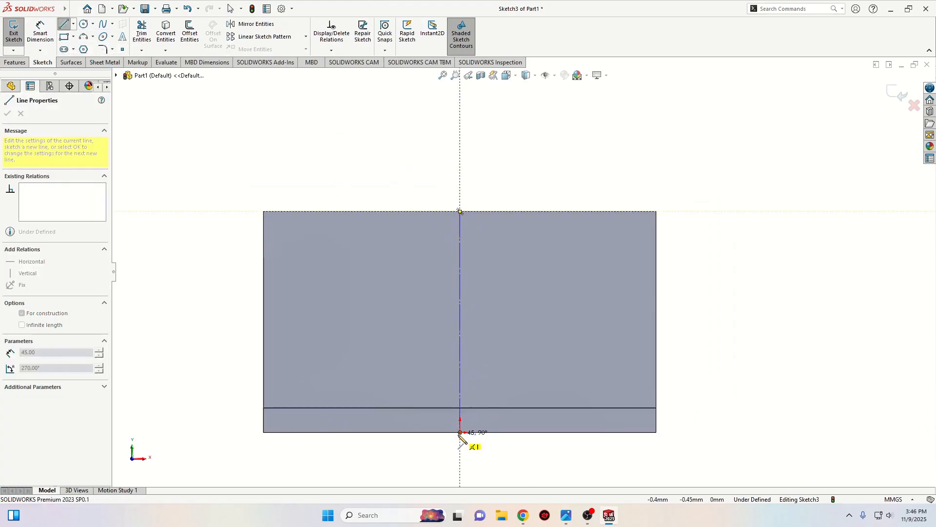
pyautogui.click(460, 432)
pyautogui.rightClick(424, 372)
pyautogui.click(431, 374)
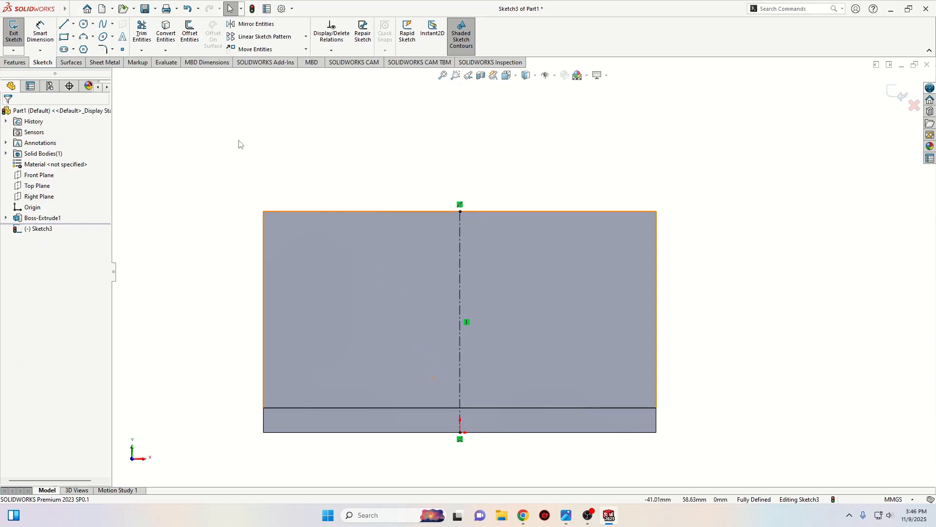
# Sketch a circle about 10 mm in diameter centred on the centerline in the upper part of the vertical leg
pyautogui.click(84, 25)
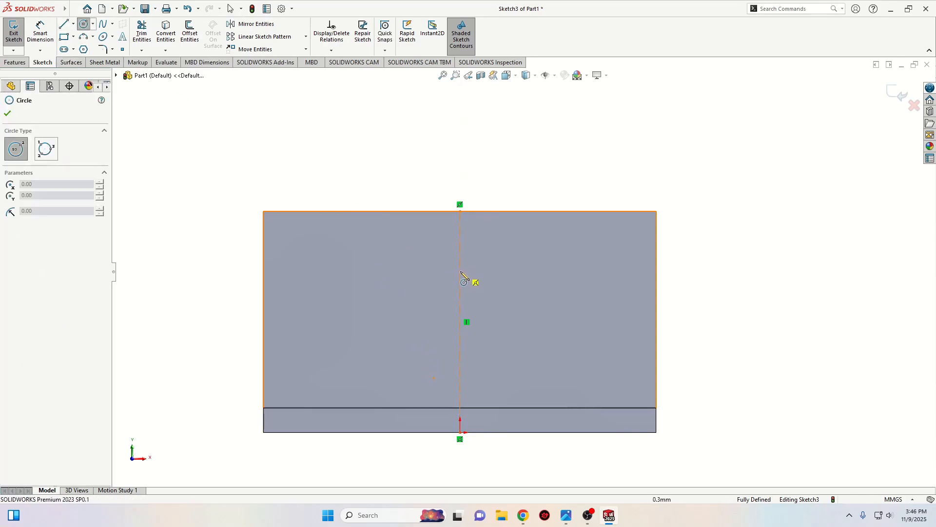
pyautogui.moveTo(460, 280); pyautogui.dragTo(460, 306)
pyautogui.rightClick(402, 306)
pyautogui.click(415, 310)
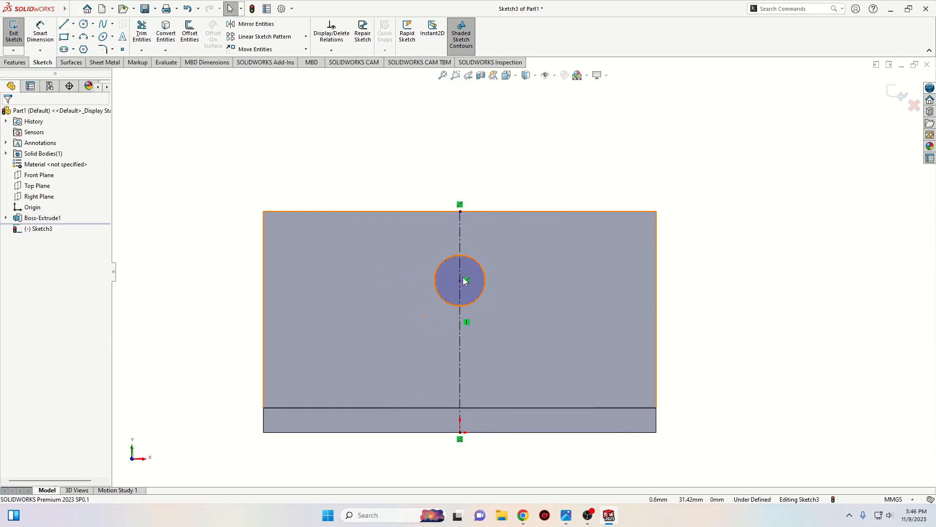
# Align the circle's center horizontally with the midpoint of the leg face's left vertical edge
pyautogui.click(461, 281)
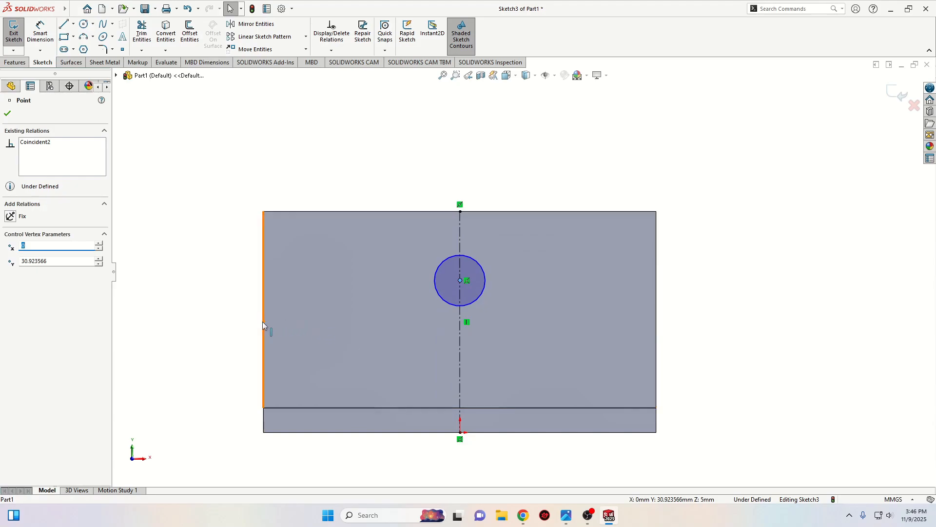
pyautogui.press('Escape')
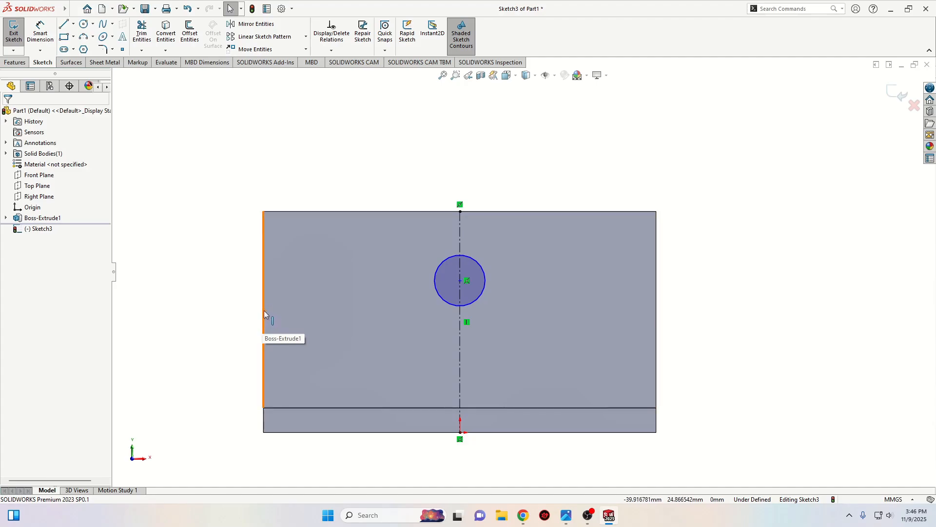
pyautogui.click(263, 310)
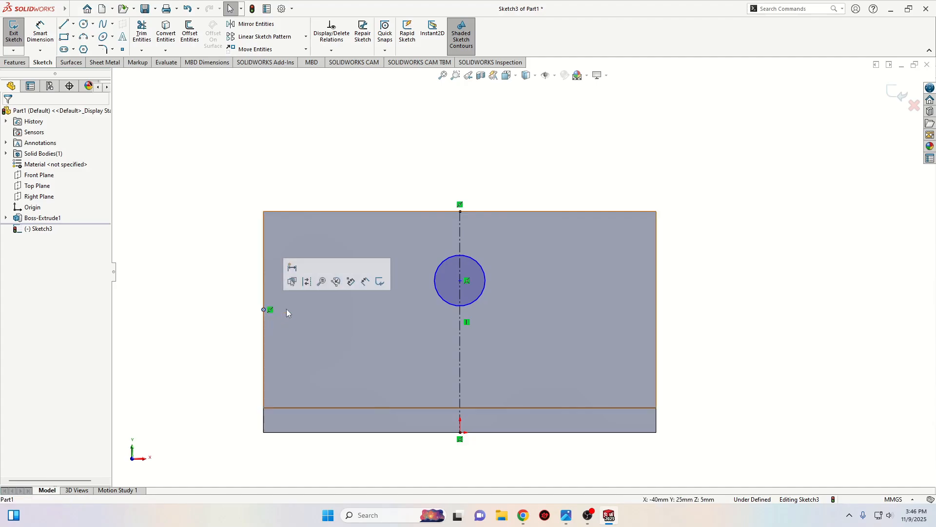
pyautogui.keyDown('ctrl'); pyautogui.click(460, 280); pyautogui.keyUp('ctrl')
pyautogui.click(487, 238)
pyautogui.click(370, 186)
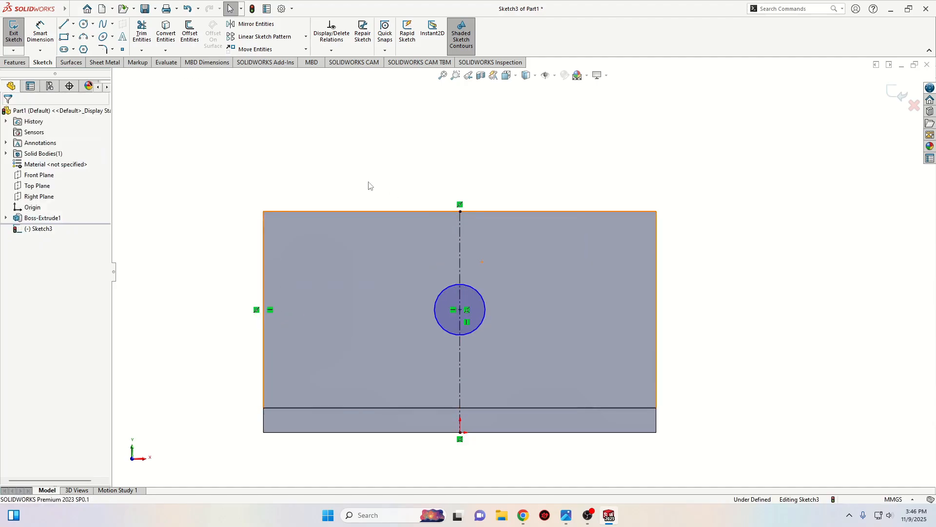
# Dimension the circle's diameter to 16 mm
pyautogui.click(40, 33)
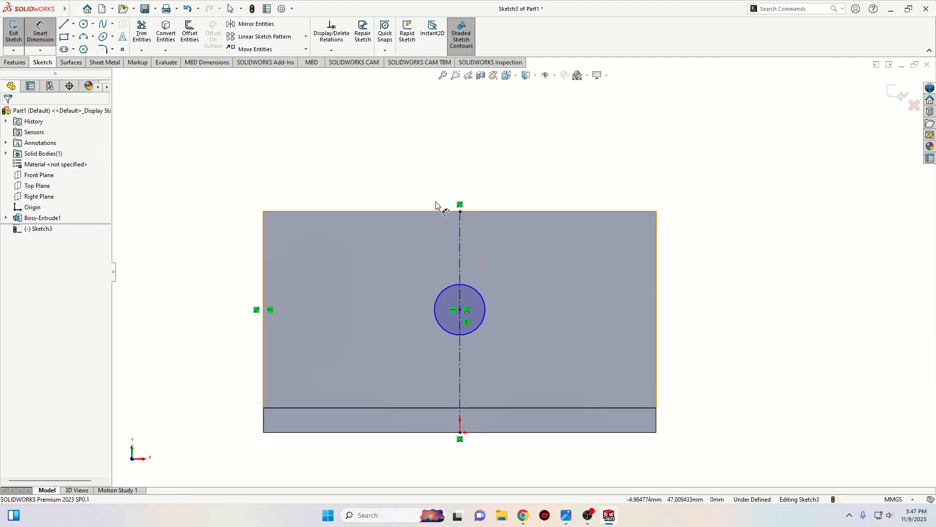
pyautogui.click(481, 293)
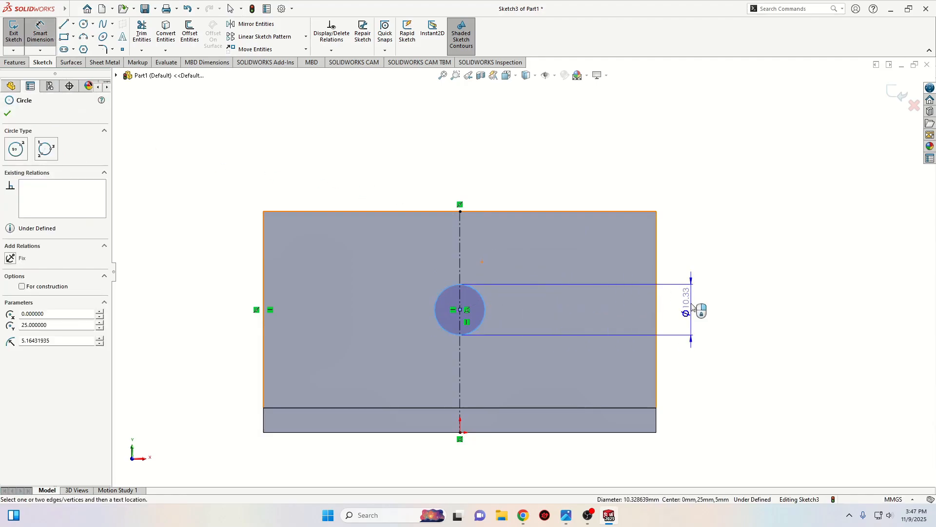
pyautogui.click(693, 306)
pyautogui.write('16')
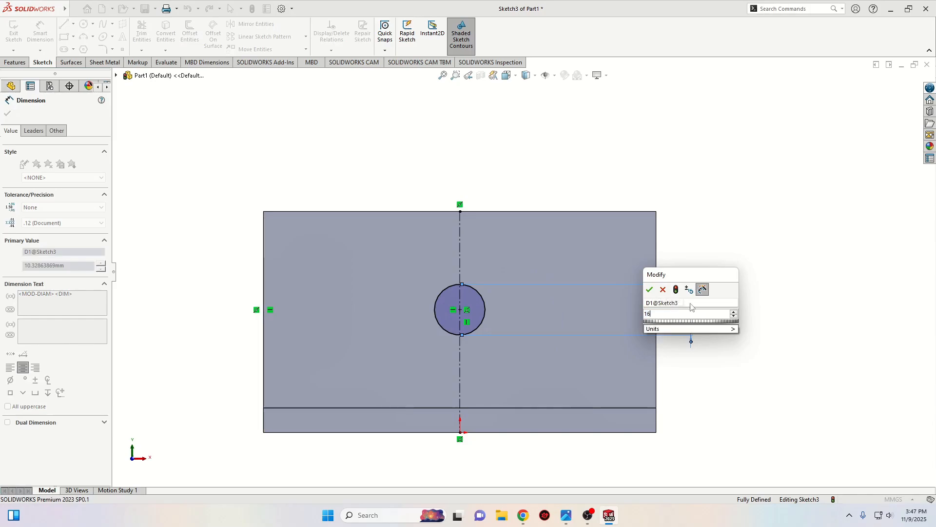
pyautogui.press('Return')
pyautogui.rightClick(342, 146)
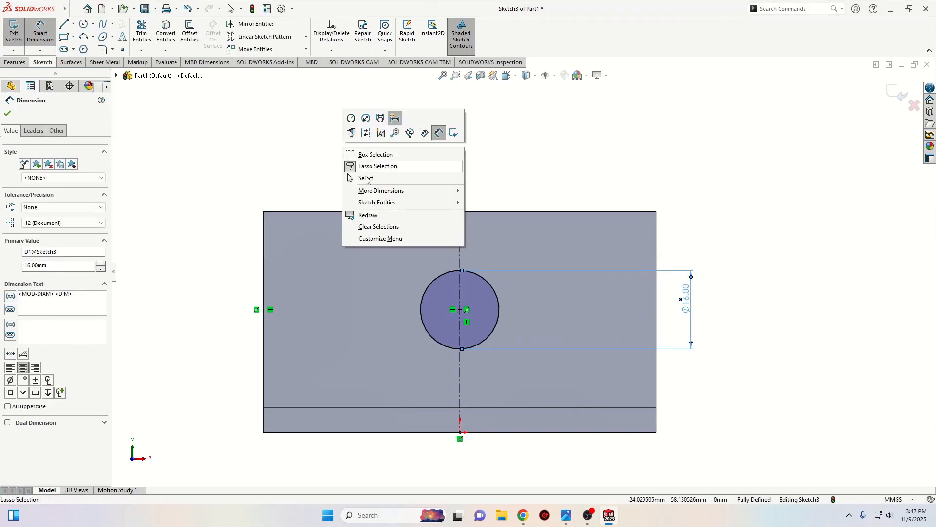
pyautogui.click(349, 181)
# Sketch a closed triangle about 24 mm tall at the upper-left corner of the leg face, with its slanted side joining both edges
pyautogui.click(65, 25)
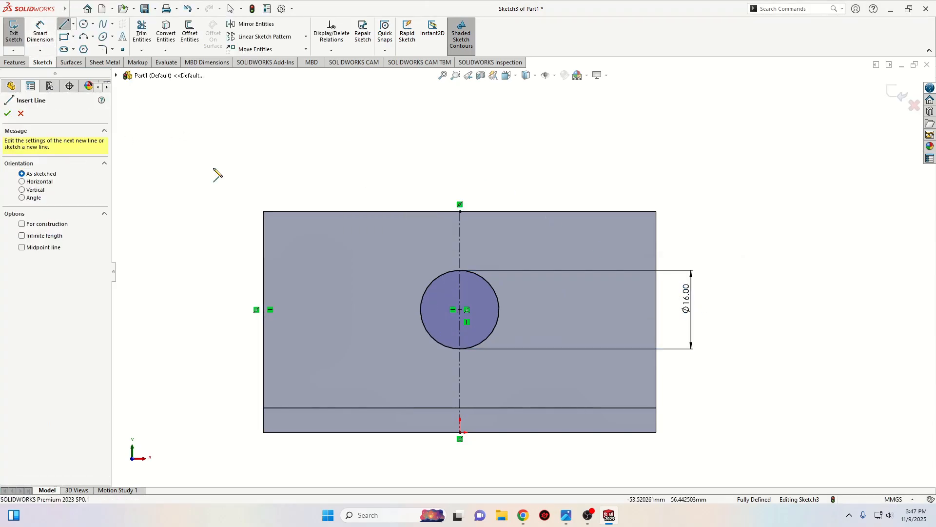
pyautogui.click(359, 211)
pyautogui.click(264, 328)
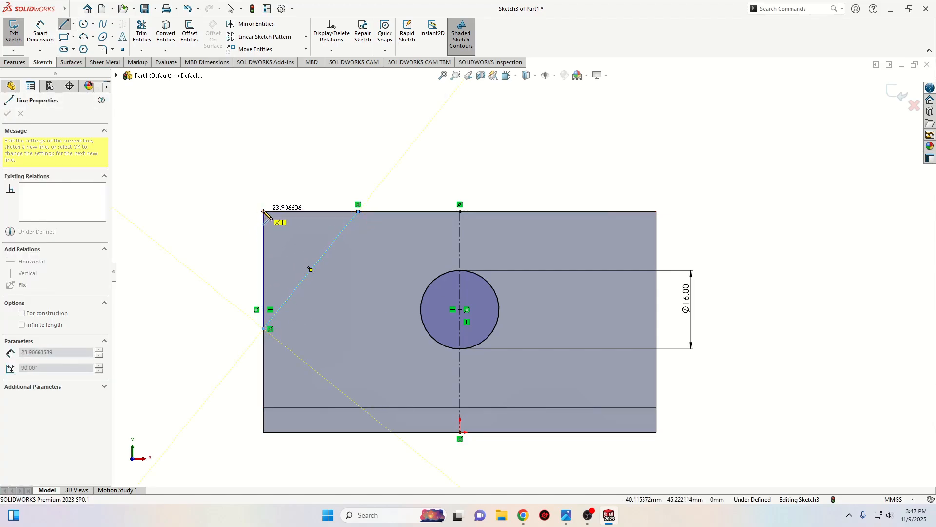
pyautogui.click(264, 212)
pyautogui.click(359, 212)
pyautogui.press('Escape')
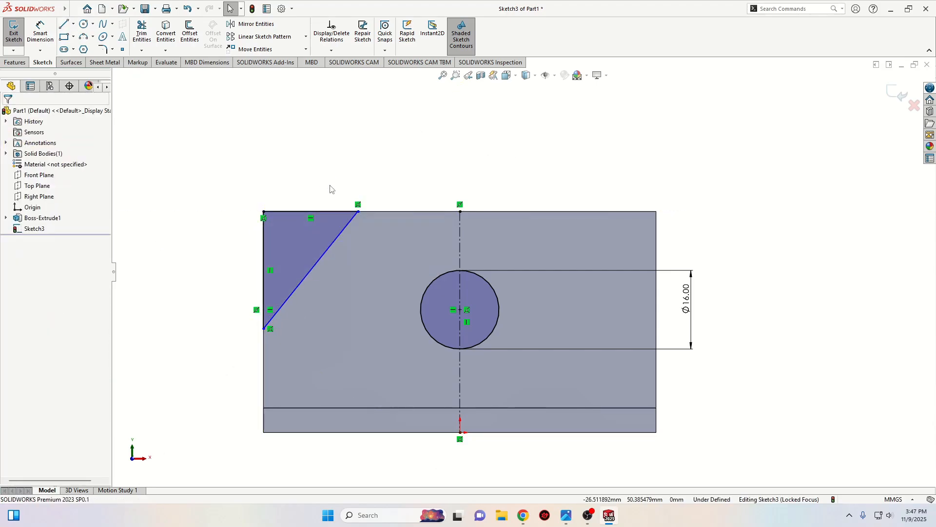
# Mirror the three lines of the corner triangle about the vertical centerline
pyautogui.moveTo(239, 333)
pyautogui.mouseDown()
pyautogui.moveTo(387, 199)
pyautogui.moveTo(219, 234)
pyautogui.mouseUp()
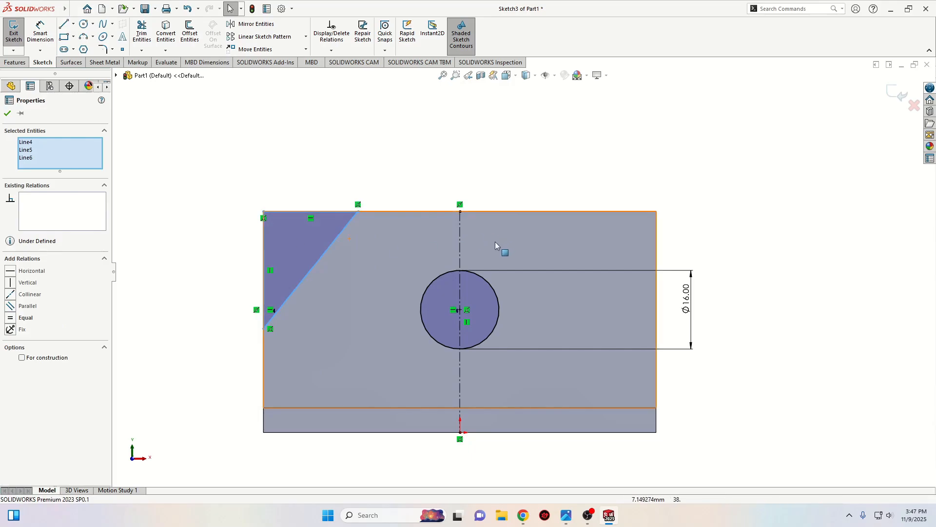
pyautogui.keyDown('ctrl'); pyautogui.click(459, 243); pyautogui.keyUp('ctrl')
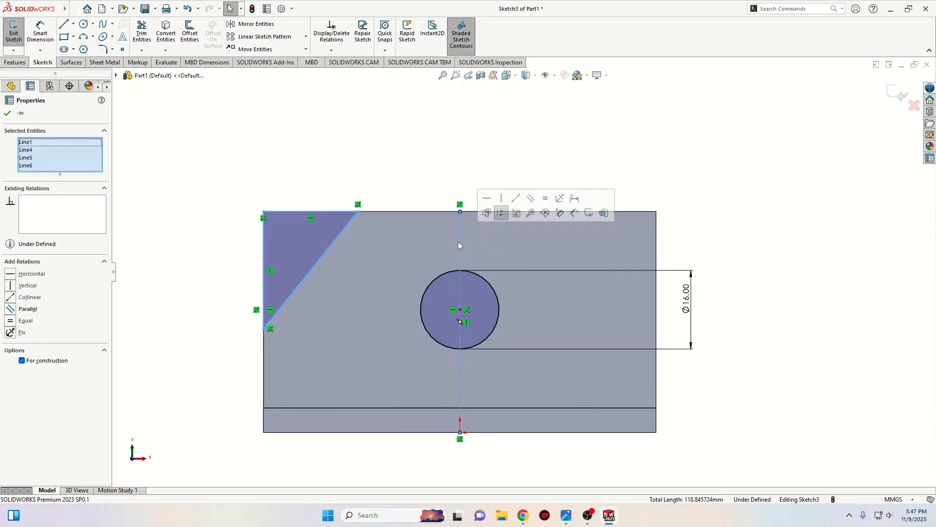
pyautogui.click(262, 26)
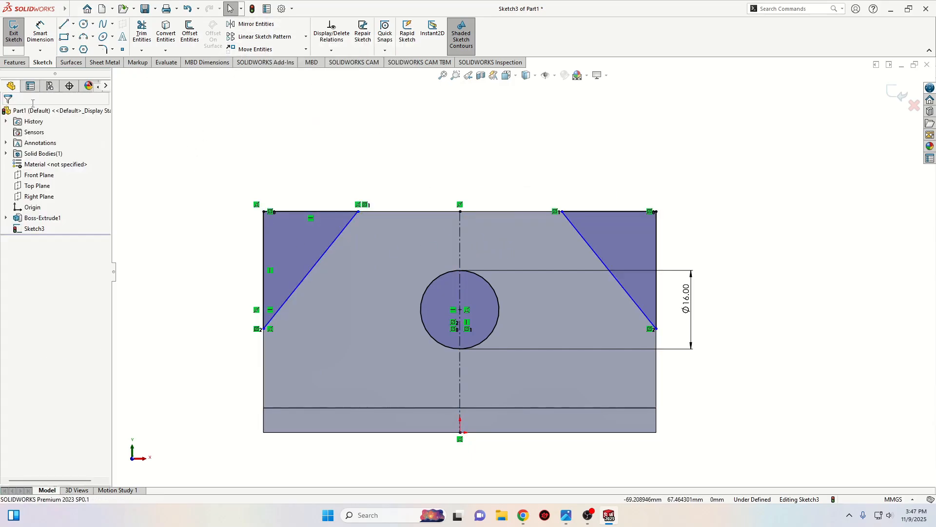
# Dimension the left triangle's lower vertex 15 mm above the inner bottom edge of the leg face
pyautogui.click(40, 31)
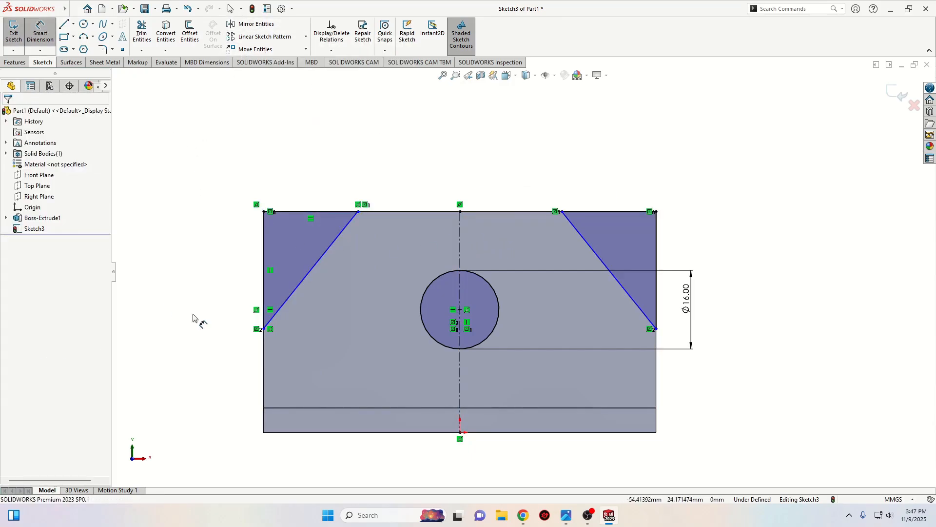
pyautogui.click(264, 329)
pyautogui.click(286, 408)
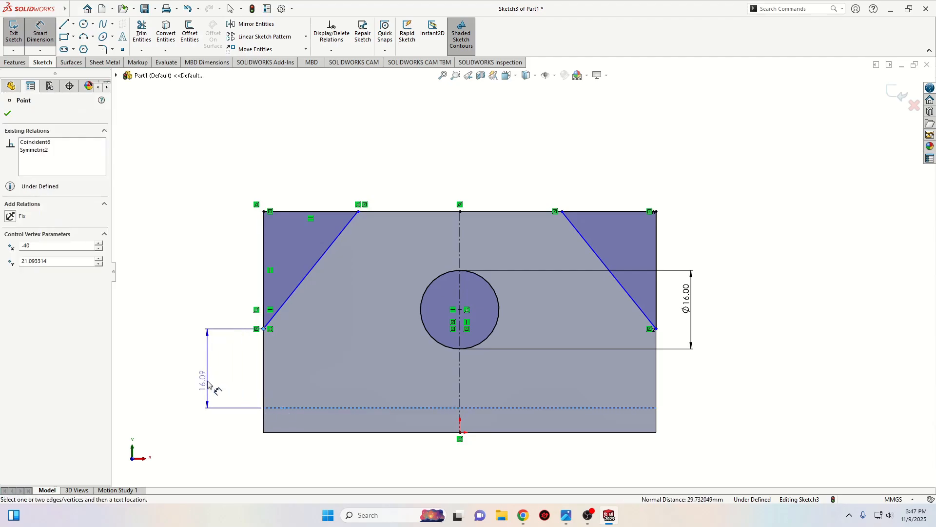
pyautogui.click(204, 383)
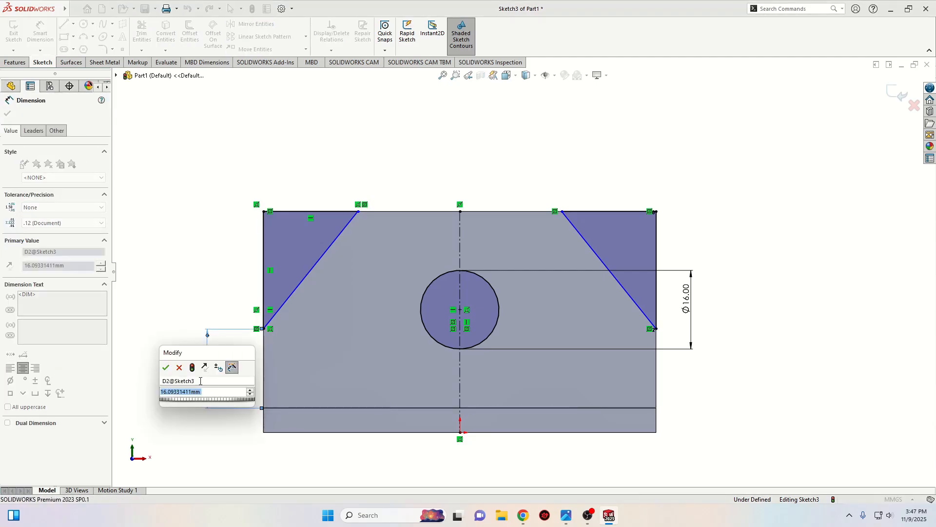
pyautogui.write('1')
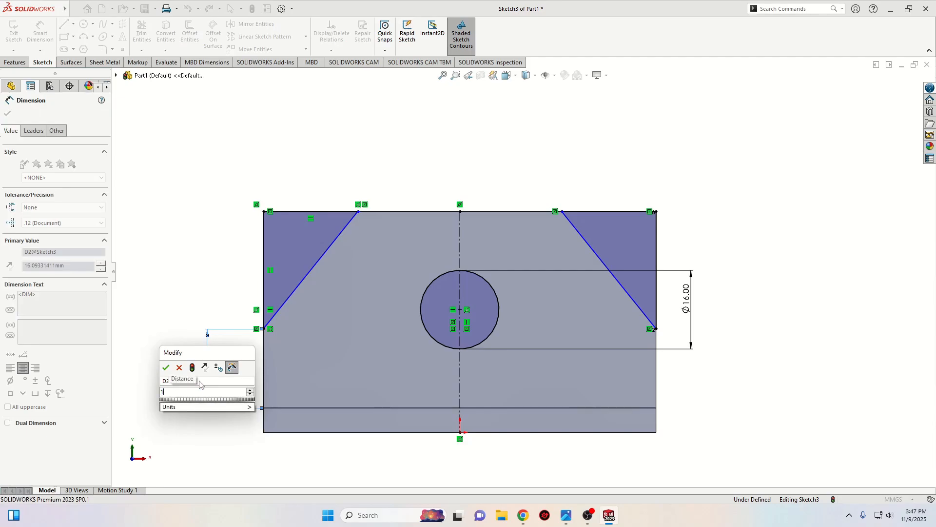
pyautogui.write('5')
pyautogui.press('Return')
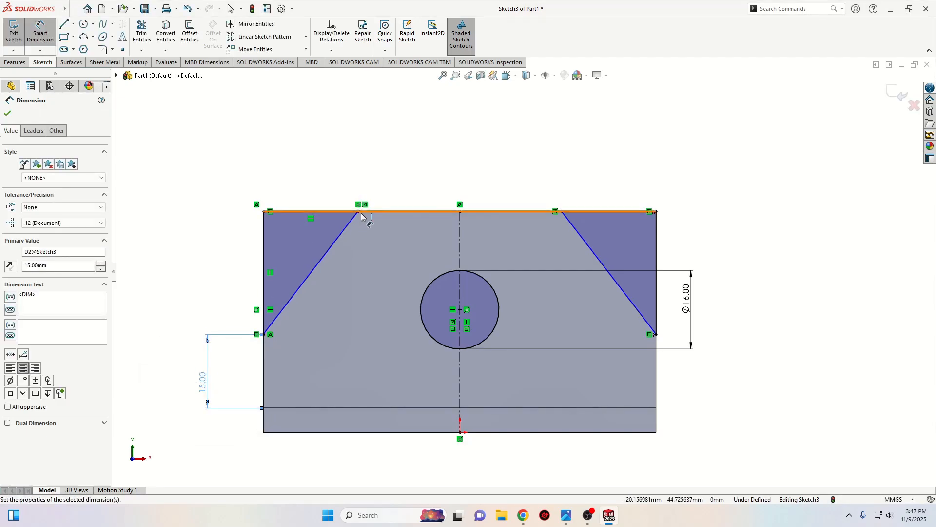
# Dimension the distance between the two triangles' inner vertices on the top edge to 30 mm
pyautogui.click(358, 212)
pyautogui.click(562, 211)
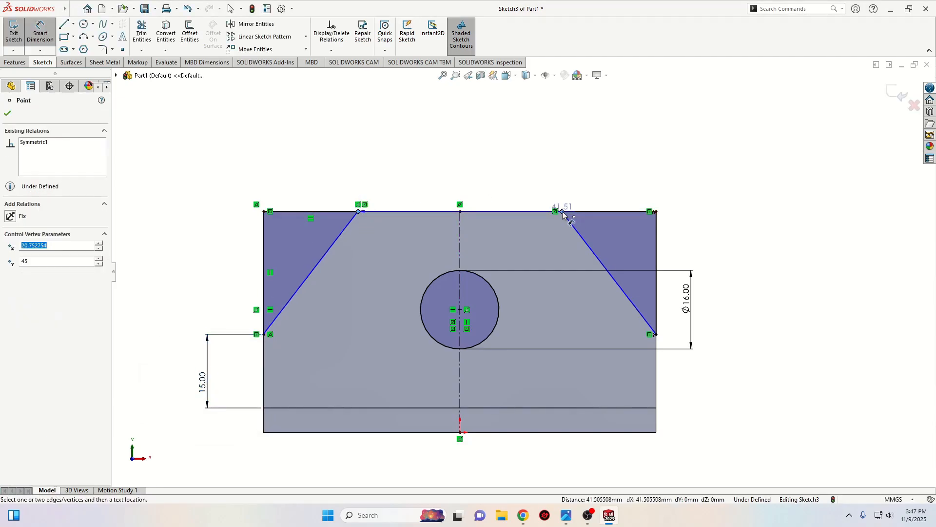
pyautogui.click(471, 158)
pyautogui.write('30')
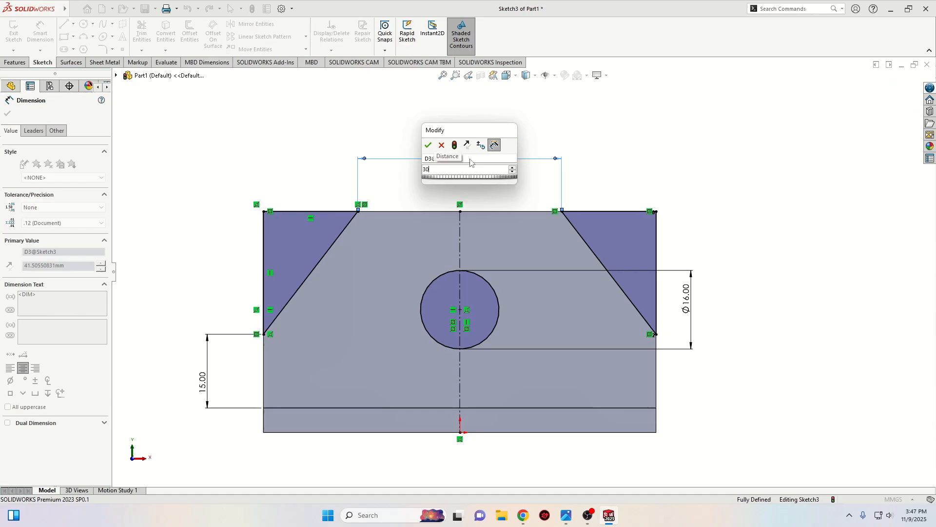
pyautogui.press('Return')
pyautogui.press('Escape')
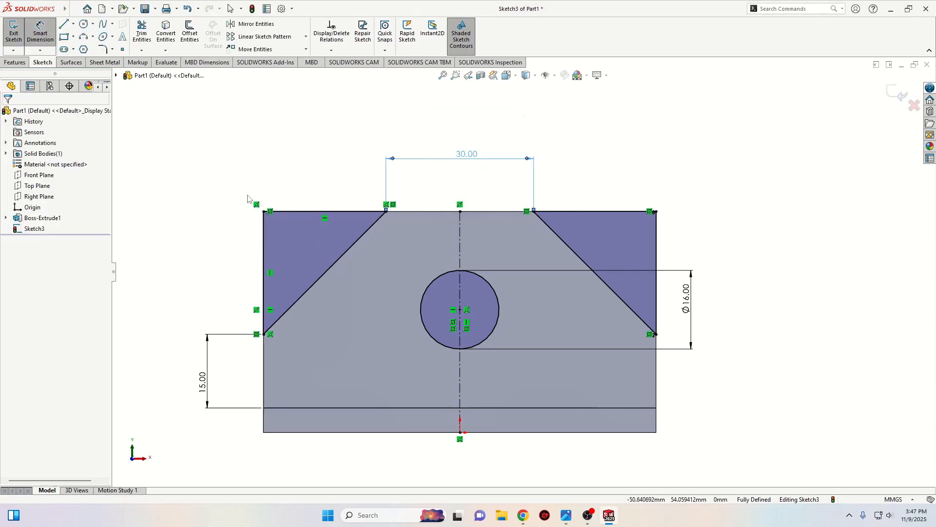
# Cut-extrude the circle and both corner triangles through the vertical leg with the Up To Next end condition
pyautogui.click(15, 62)
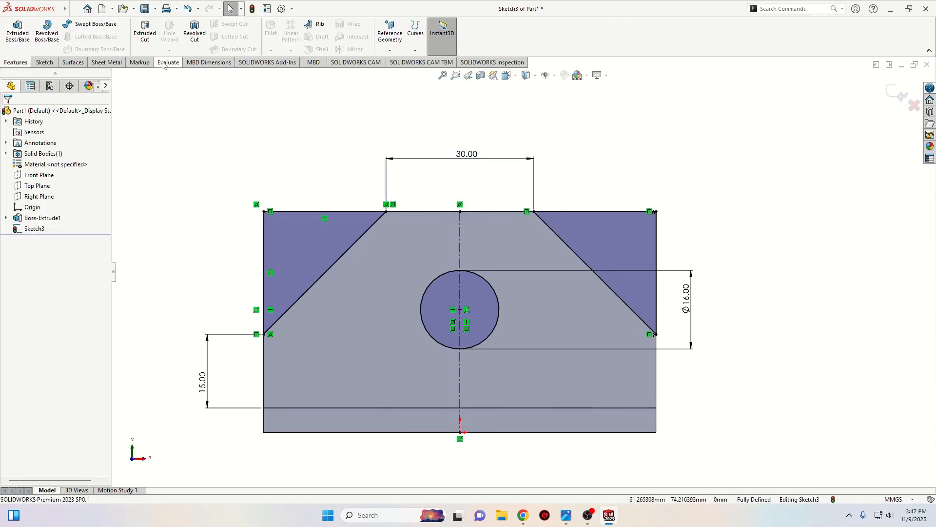
pyautogui.click(142, 28)
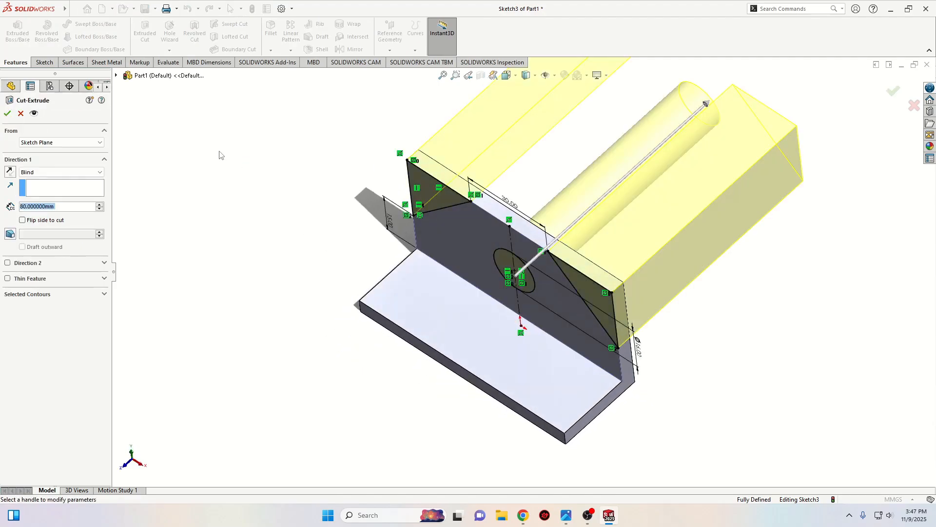
pyautogui.click(47, 173)
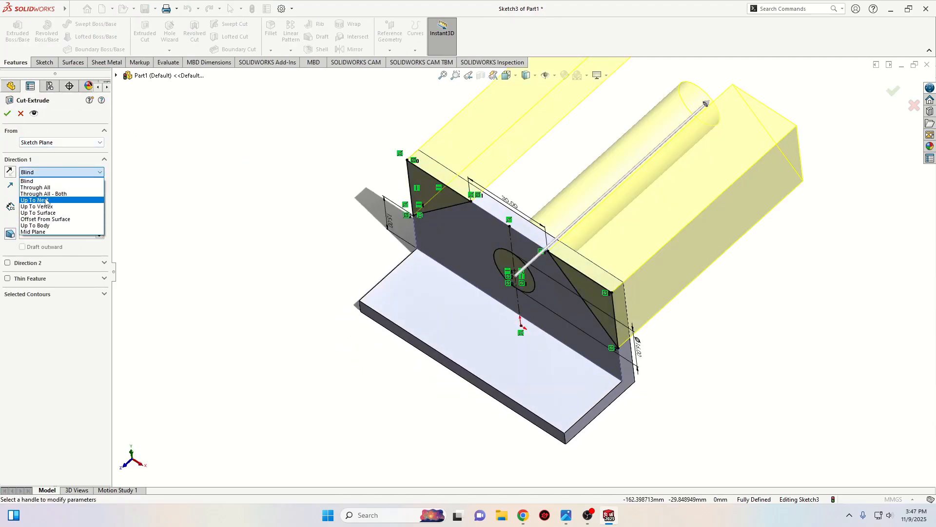
pyautogui.click(47, 198)
pyautogui.click(7, 115)
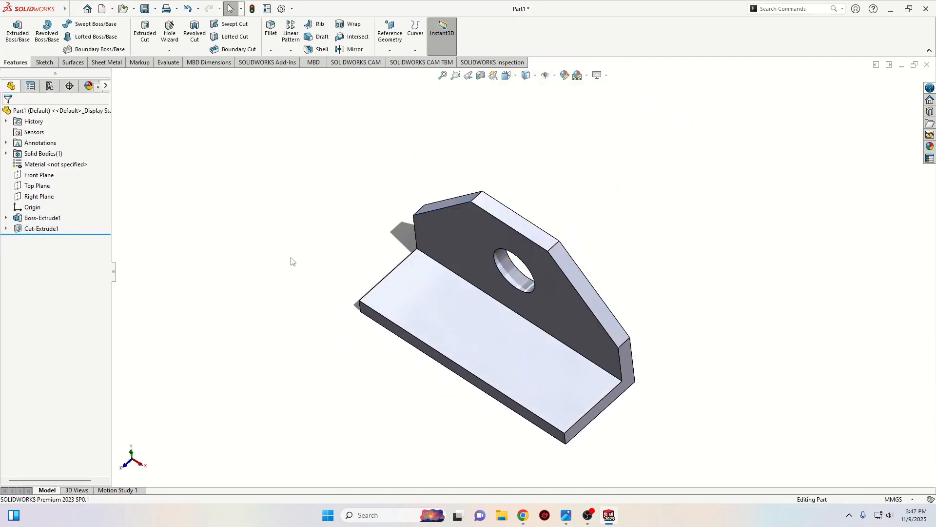
pyautogui.moveTo(293, 262)
pyautogui.mouseDown(button='middle')
pyautogui.moveTo(276, 238)
pyautogui.moveTo(278, 297)
pyautogui.moveTo(288, 257)
pyautogui.mouseUp(button='middle')
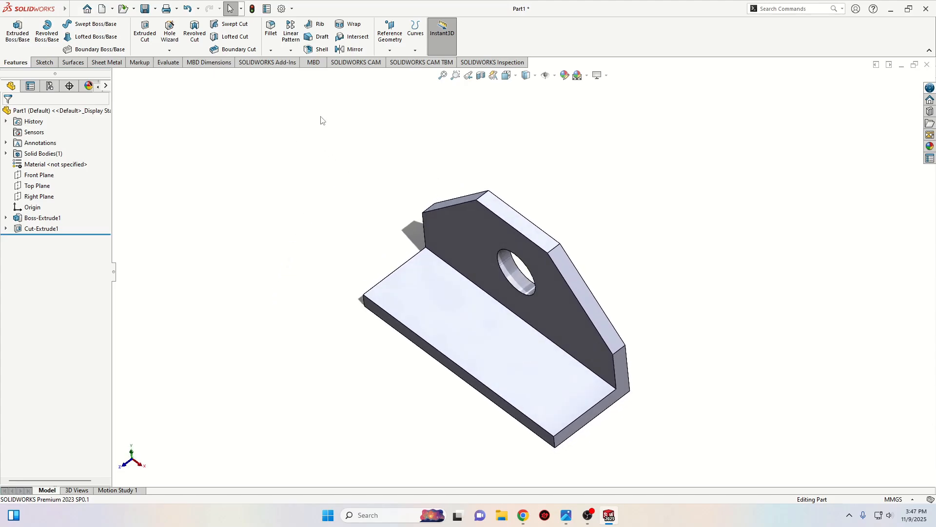
# Chamfer the two outer vertical corner edges of the horizontal leg with a 5 mm distance at 45 degrees
pyautogui.click(270, 50)
pyautogui.click(288, 74)
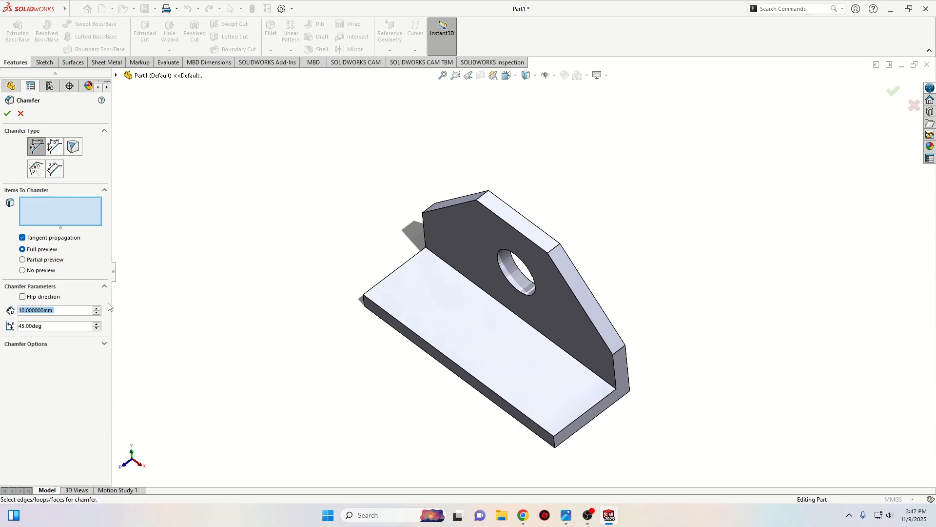
pyautogui.write('5')
pyautogui.press('Return')
pyautogui.click(557, 445)
pyautogui.click(363, 303)
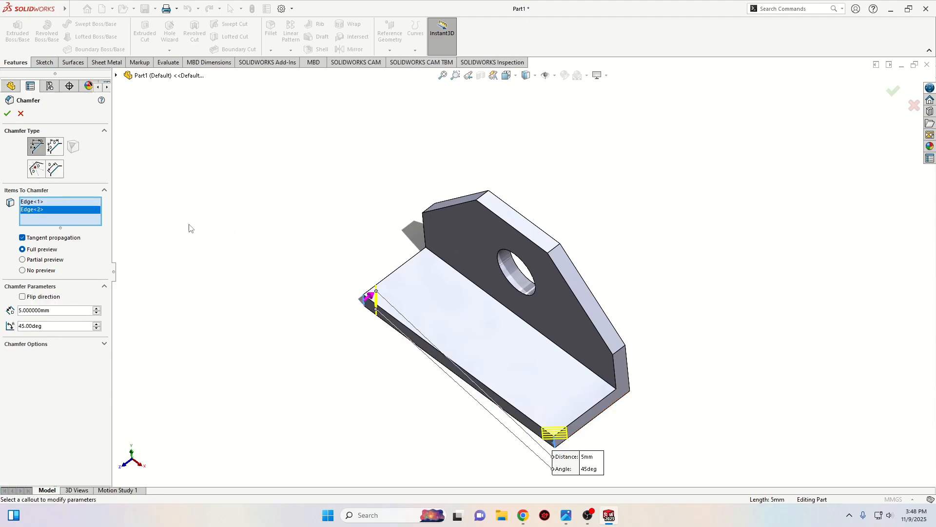
pyautogui.click(8, 114)
# Start a Hole Wizard feature with the plain Hole type, ISO standard and Drill sizes
pyautogui.keyDown('ctrl'); pyautogui.moveTo(326, 355); pyautogui.dragTo(259, 344, button='middle'); pyautogui.keyUp('ctrl')
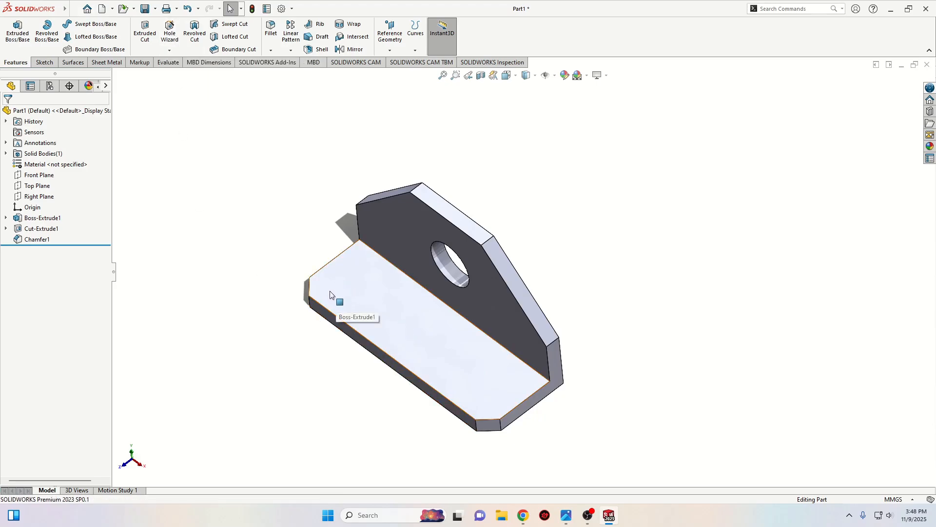
pyautogui.click(170, 34)
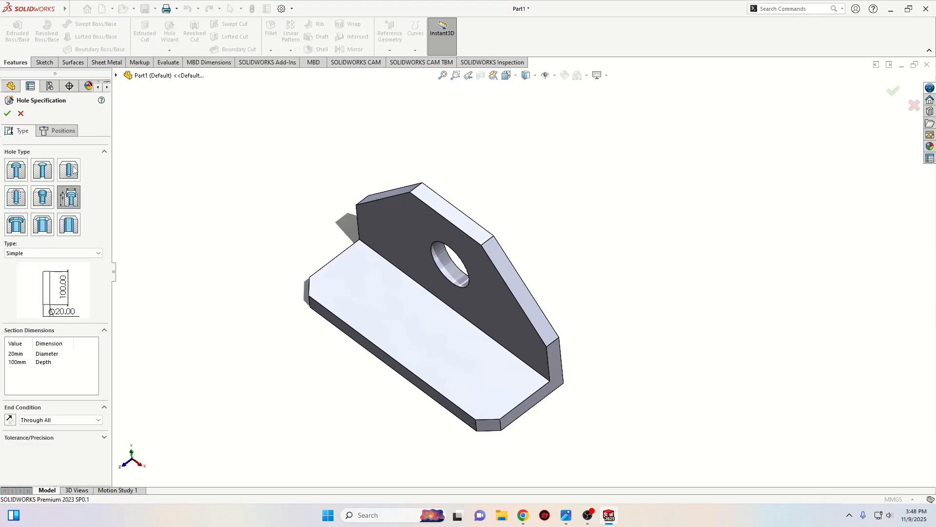
pyautogui.click(70, 169)
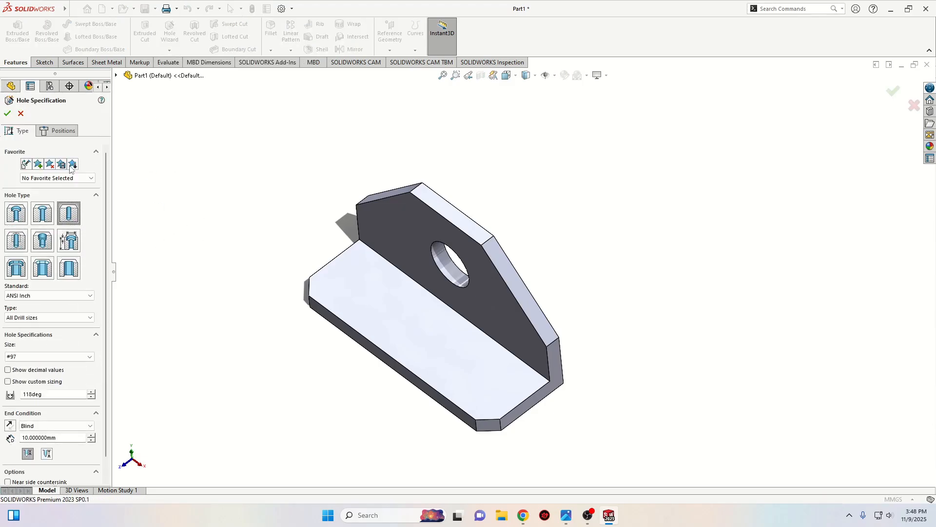
pyautogui.click(48, 295)
pyautogui.click(39, 322)
pyautogui.click(39, 318)
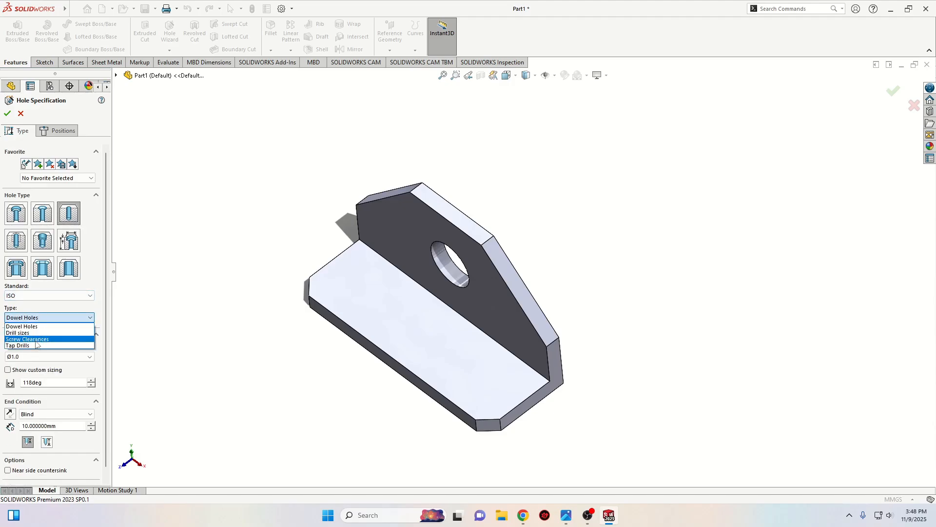
pyautogui.click(44, 328)
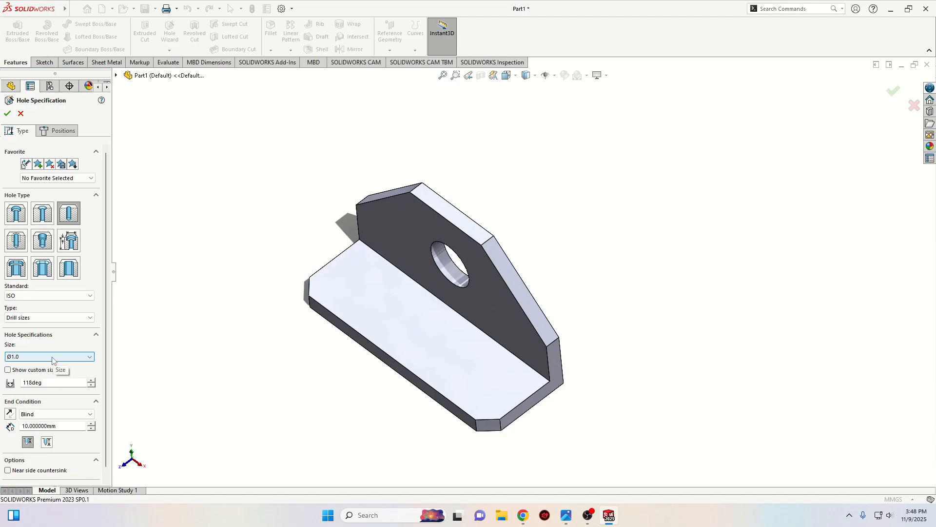
# Set the hole size to Ø10.0 and its end condition to Through All
pyautogui.click(52, 360)
pyautogui.scroll(-7, 48, 424)
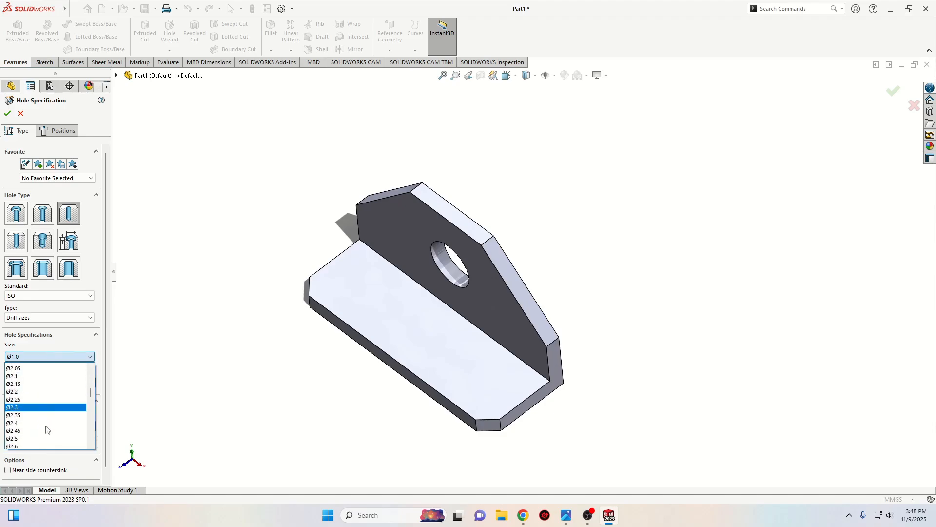
pyautogui.scroll(-18, 47, 429)
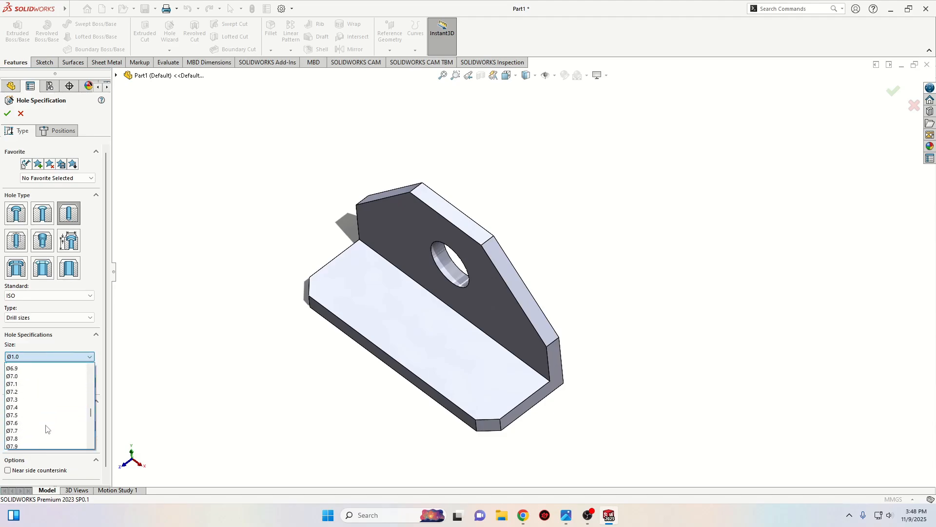
pyautogui.scroll(-2, 47, 428)
pyautogui.click(46, 429)
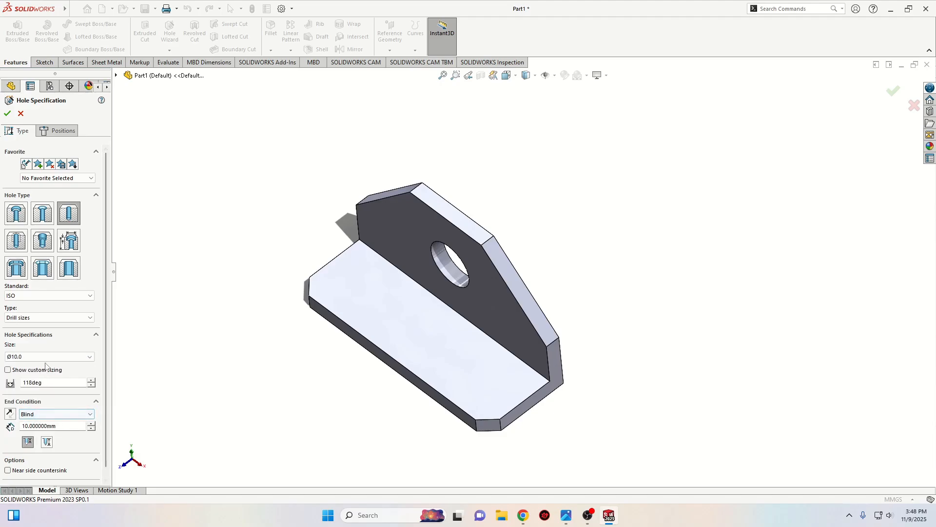
pyautogui.click(49, 413)
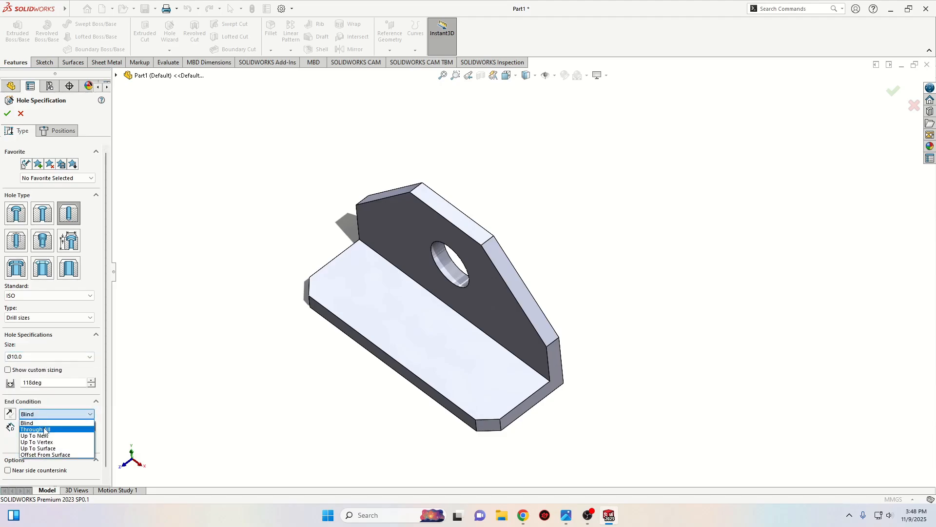
pyautogui.click(44, 429)
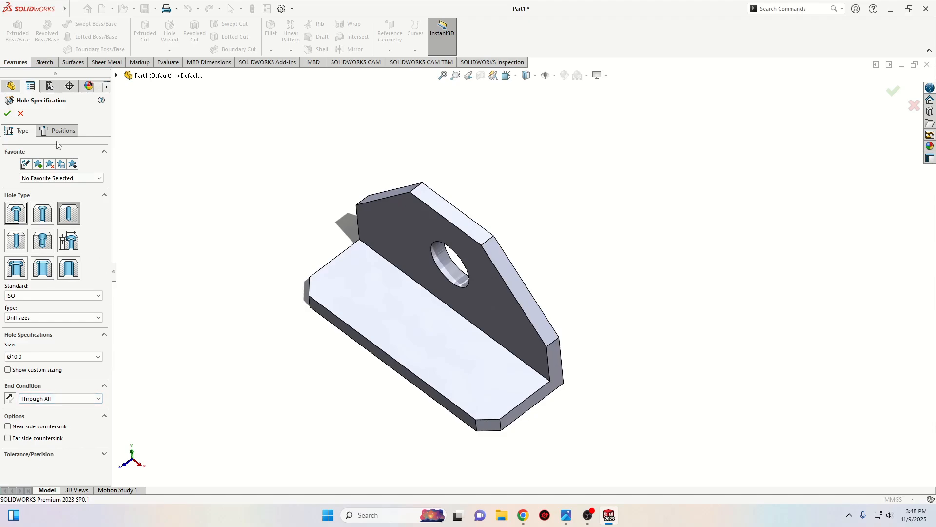
# Place two hole points on the horizontal leg's upper face using a 3D sketch, one towards each end
pyautogui.click(62, 134)
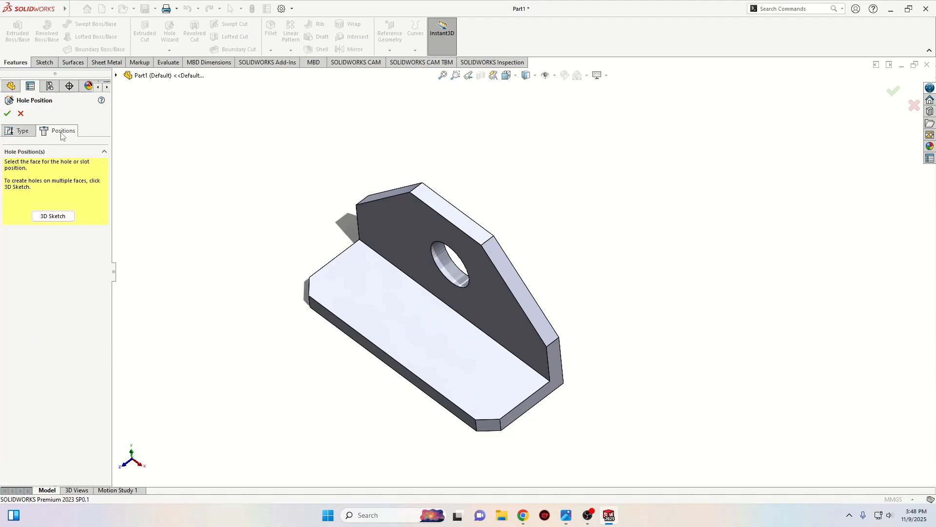
pyautogui.click(54, 217)
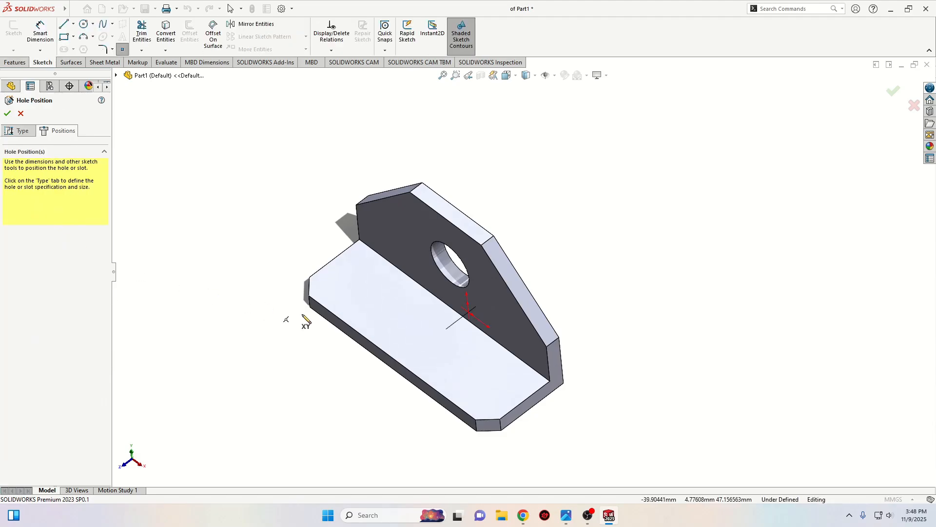
pyautogui.click(360, 291)
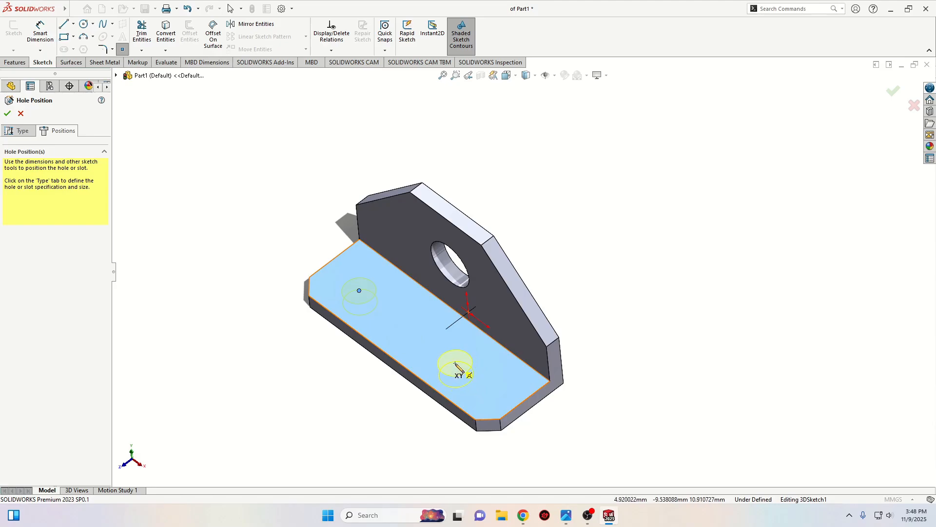
pyautogui.click(457, 367)
# Sketch a 25 mm centerline across the horizontal leg's upper face, joining the midpoints of its outer and inner long edges
pyautogui.moveTo(360, 360); pyautogui.dragTo(392, 309, button='middle')
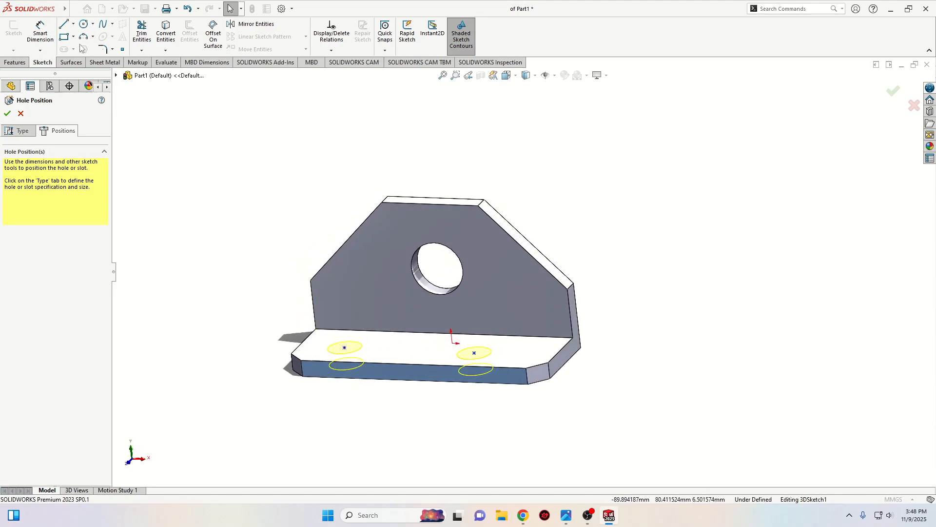
pyautogui.click(74, 23)
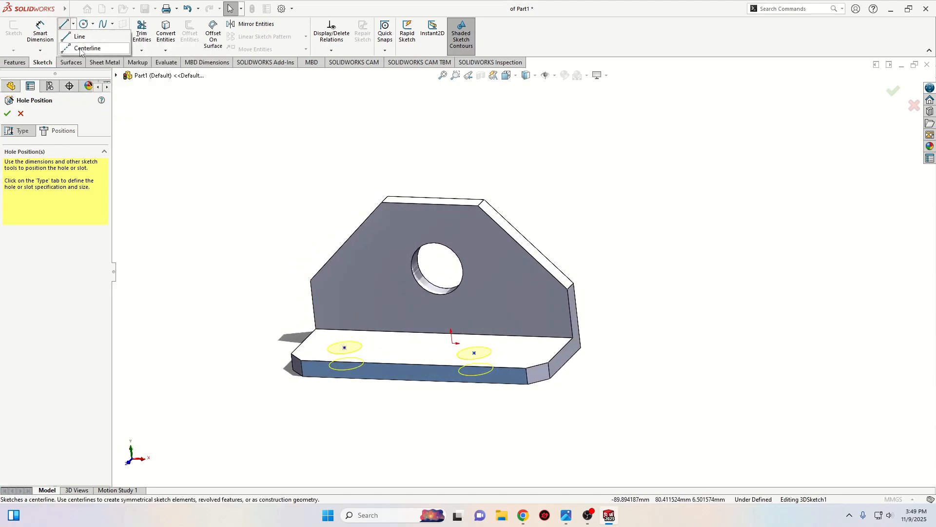
pyautogui.click(82, 48)
pyautogui.moveTo(408, 357); pyautogui.dragTo(406, 389, button='middle')
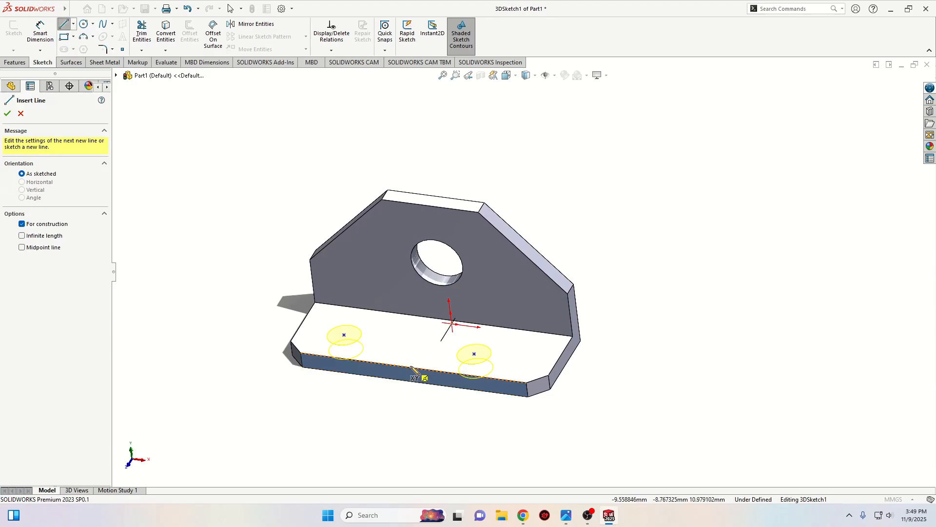
pyautogui.click(414, 369)
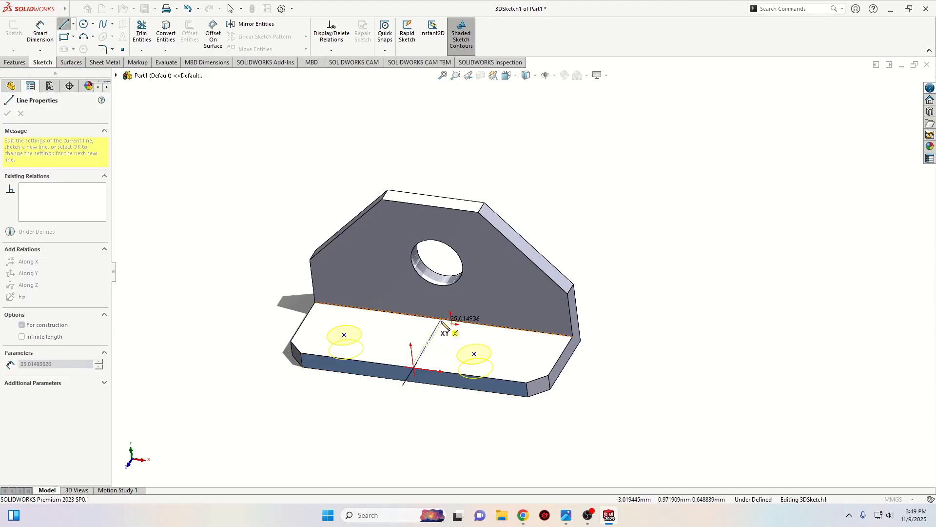
pyautogui.click(444, 319)
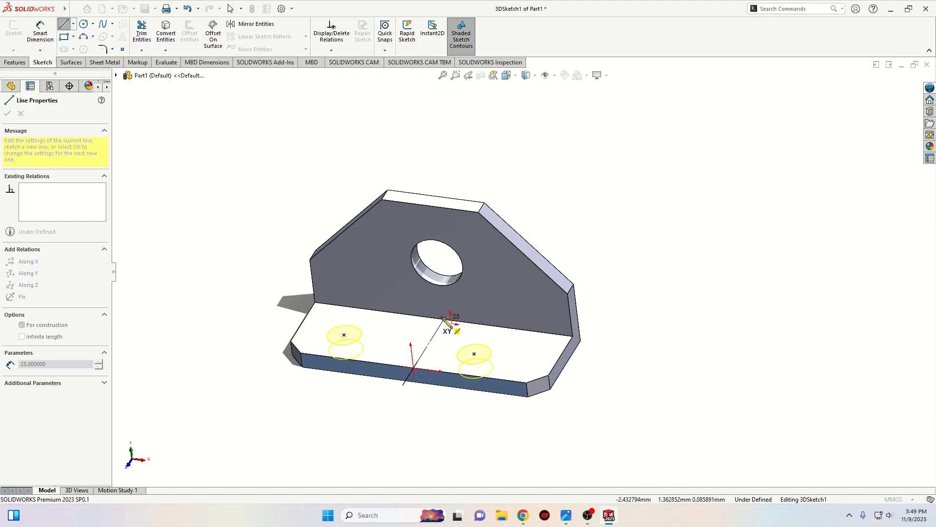
pyautogui.rightClick(414, 316)
pyautogui.click(431, 322)
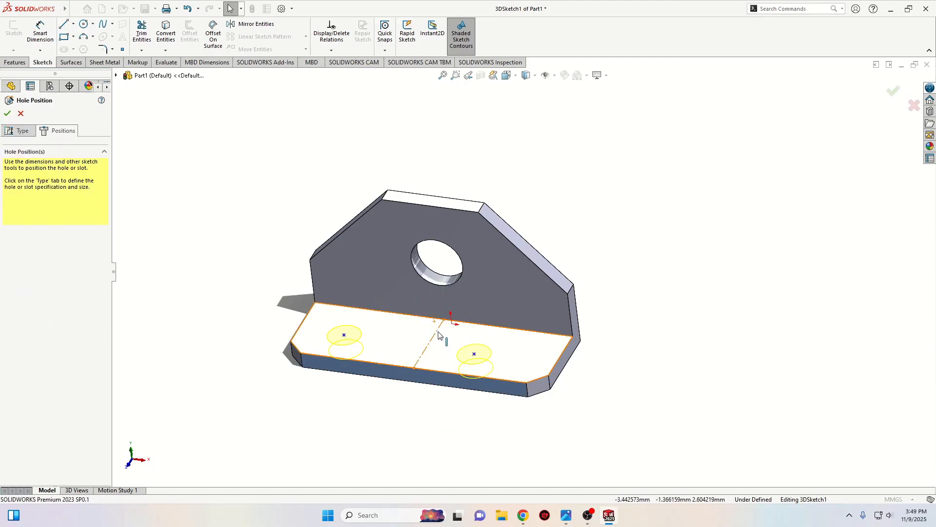
# Sketch a 40 mm centerline from the first centerline's midpoint to the right side edge of the horizontal leg's face
pyautogui.moveTo(438, 336); pyautogui.dragTo(449, 382, button='middle')
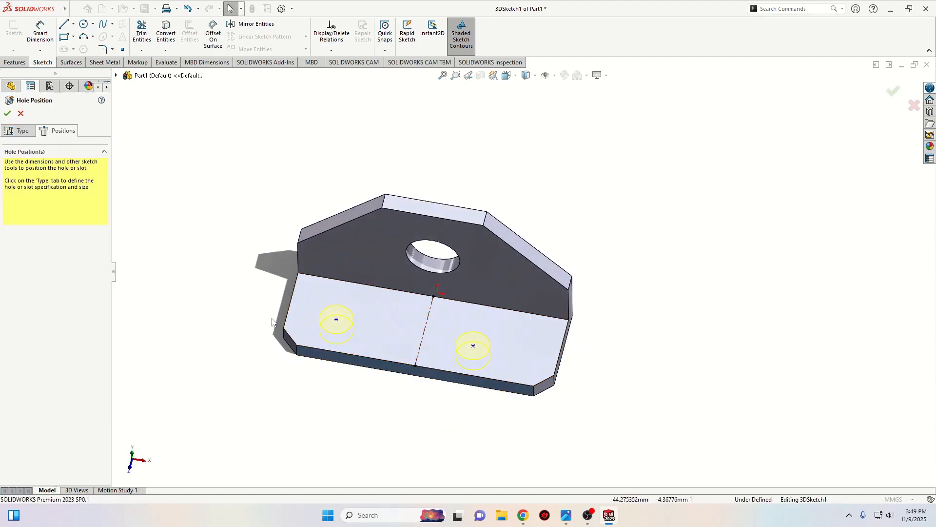
pyautogui.click(73, 24)
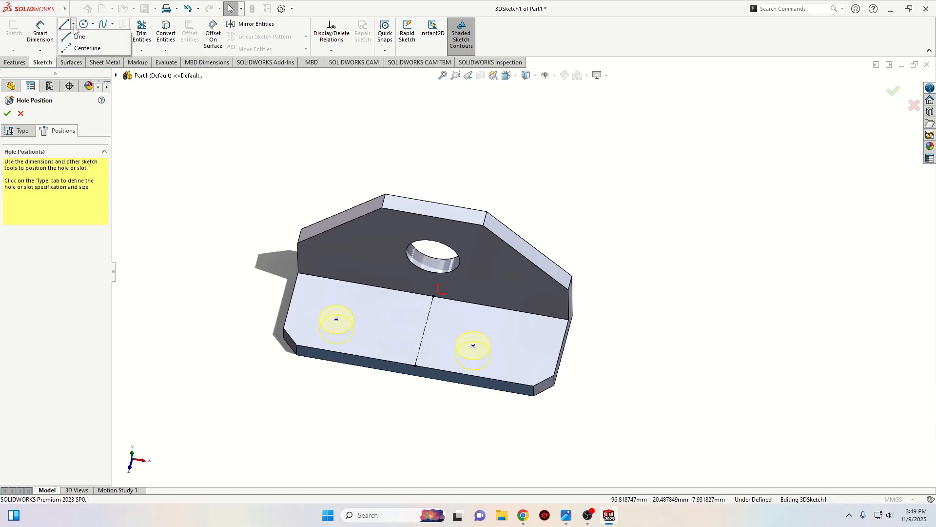
pyautogui.click(84, 44)
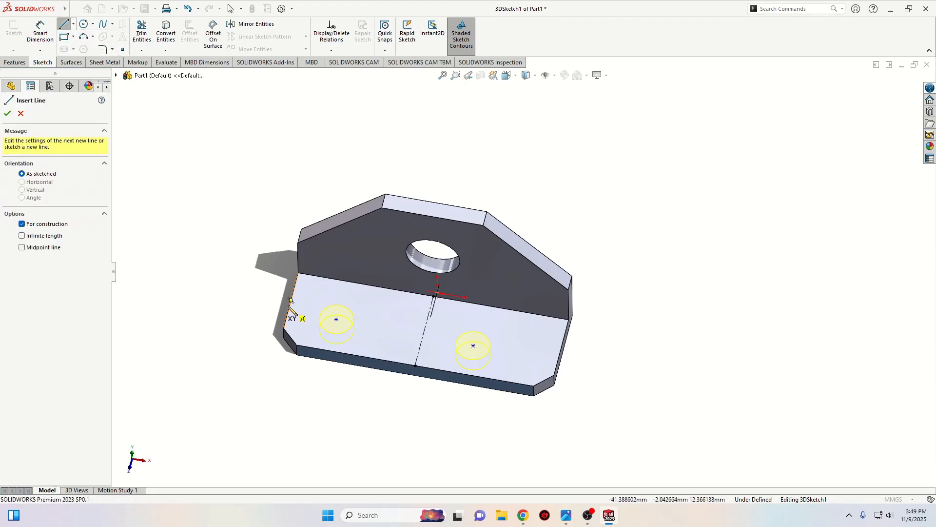
pyautogui.click(424, 331)
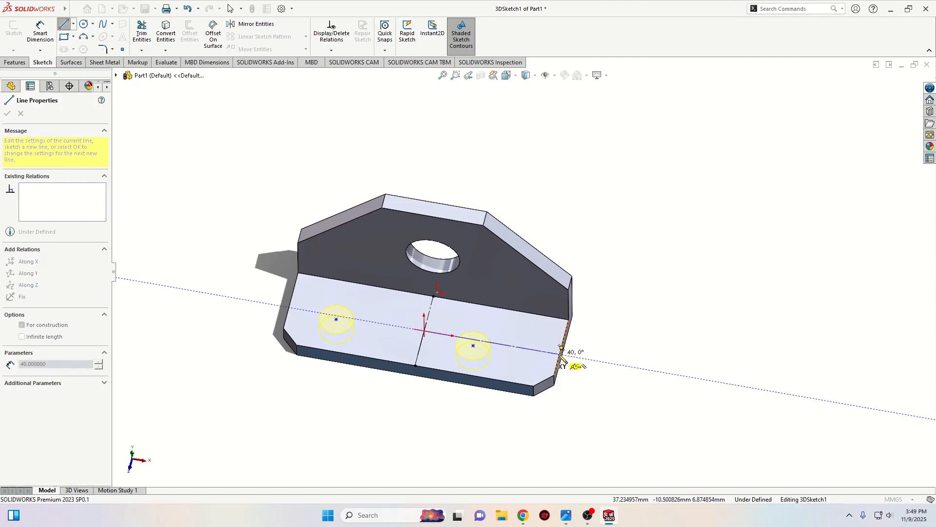
pyautogui.click(560, 349)
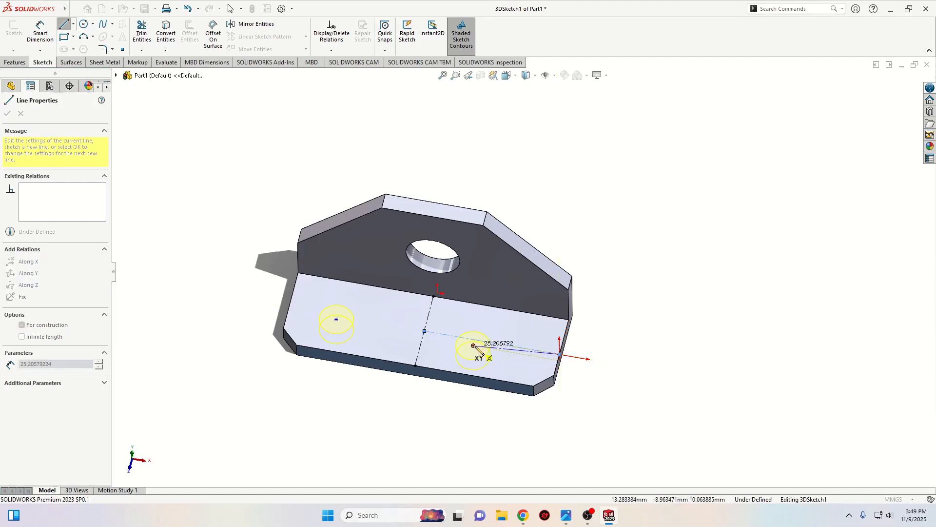
pyautogui.press('Escape')
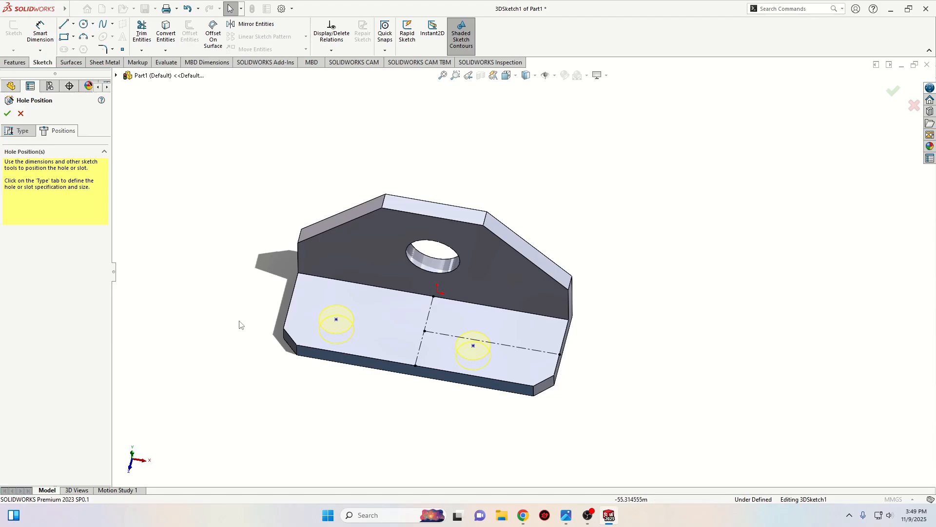
# Make the right hole point coincident with the lengthwise centerline
pyautogui.click(472, 347)
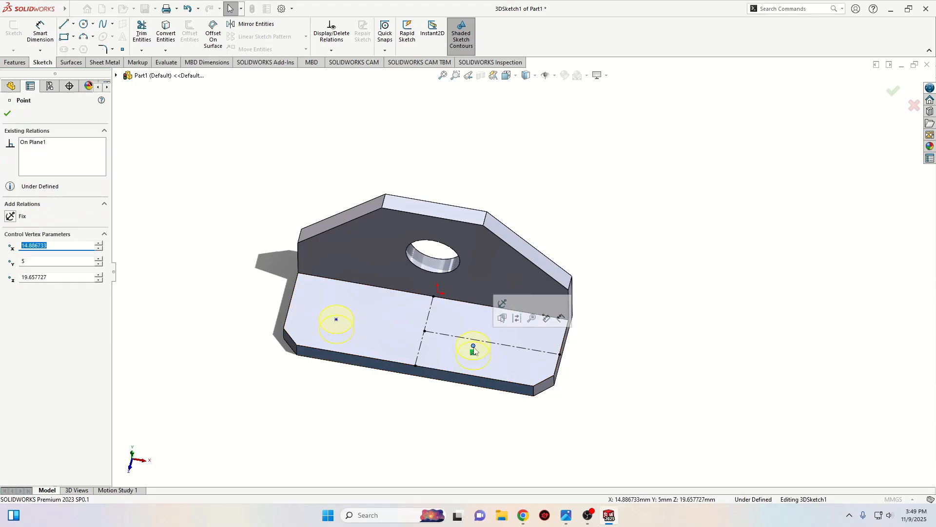
pyautogui.keyDown('ctrl'); pyautogui.click(502, 346); pyautogui.keyUp('ctrl')
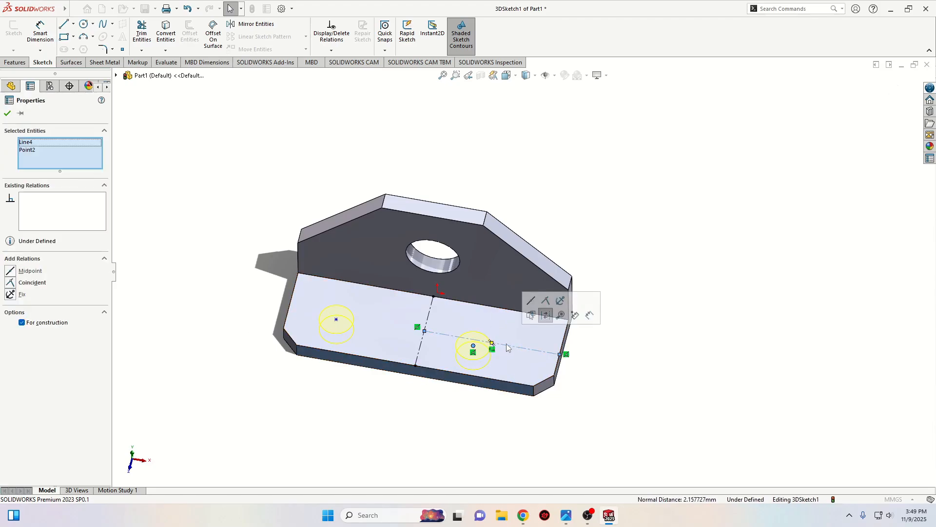
pyautogui.click(545, 302)
# Align the left hole point with the right one using an Along X relation
pyautogui.click(475, 340)
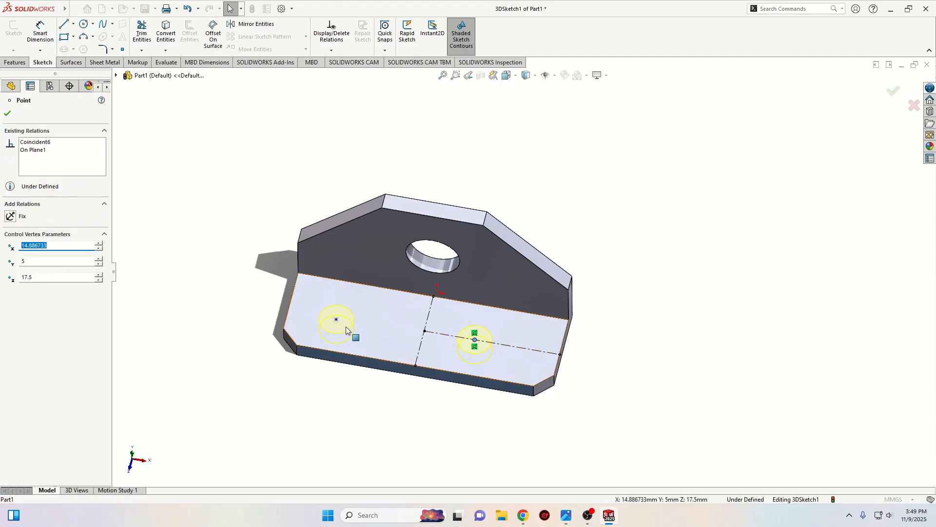
pyautogui.keyDown('ctrl'); pyautogui.click(336, 319); pyautogui.keyUp('ctrl')
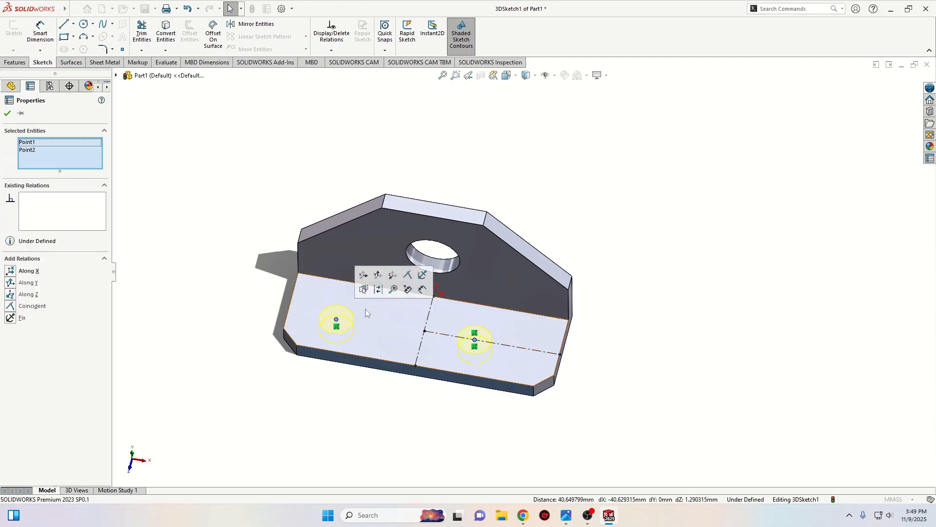
pyautogui.click(377, 276)
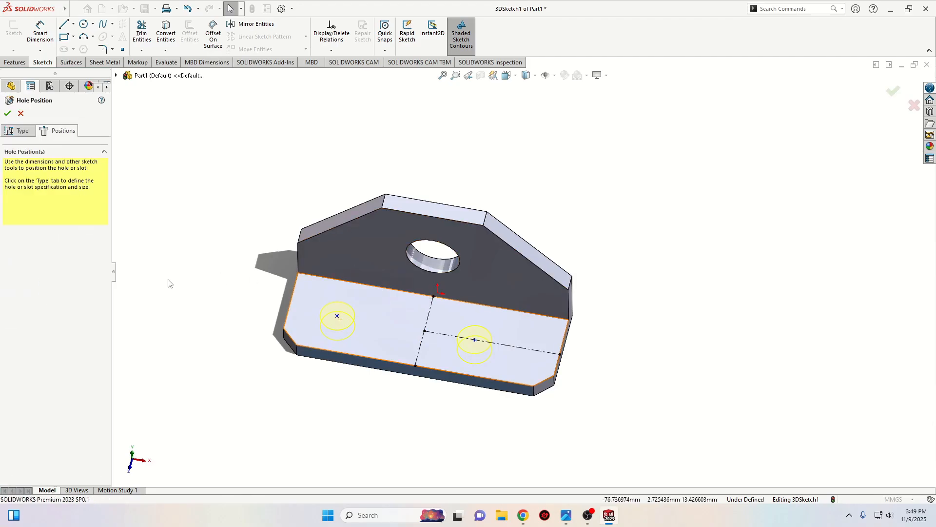
pyautogui.click(195, 264)
# Dimension the spacing between the two hole points on the horizontal leg and set it to 60 mm
pyautogui.click(40, 30)
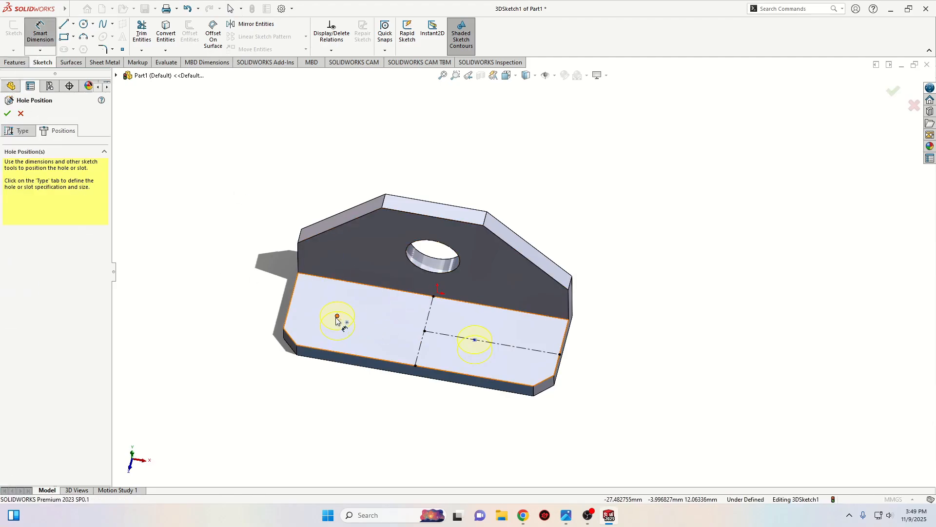
pyautogui.click(337, 316)
pyautogui.click(474, 339)
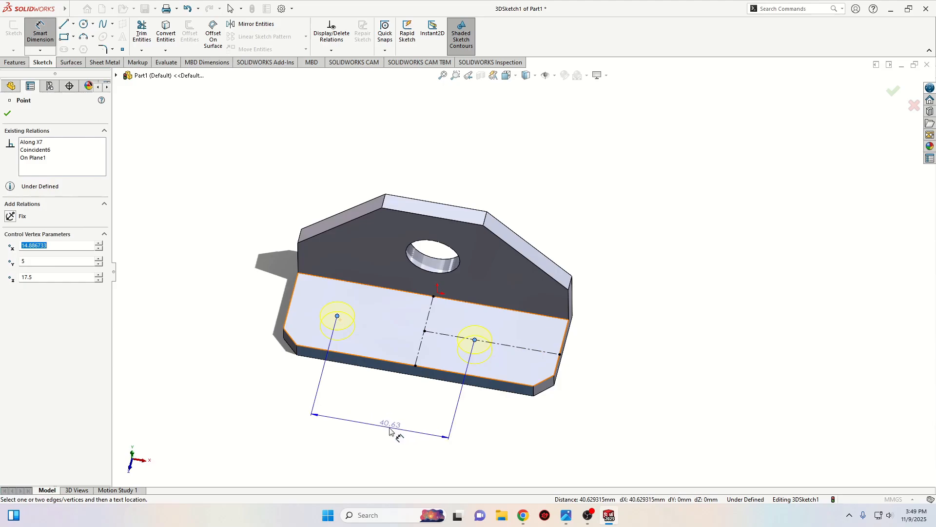
pyautogui.click(389, 429)
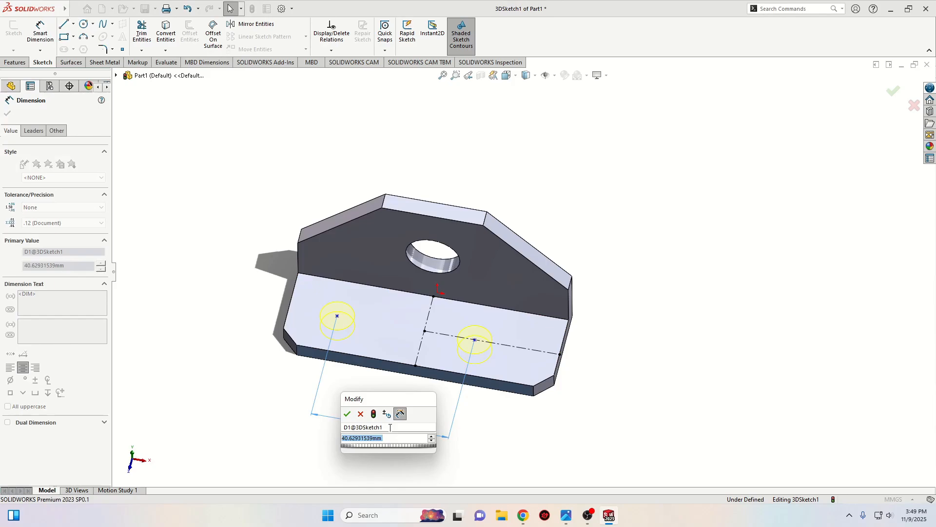
pyautogui.write('60')
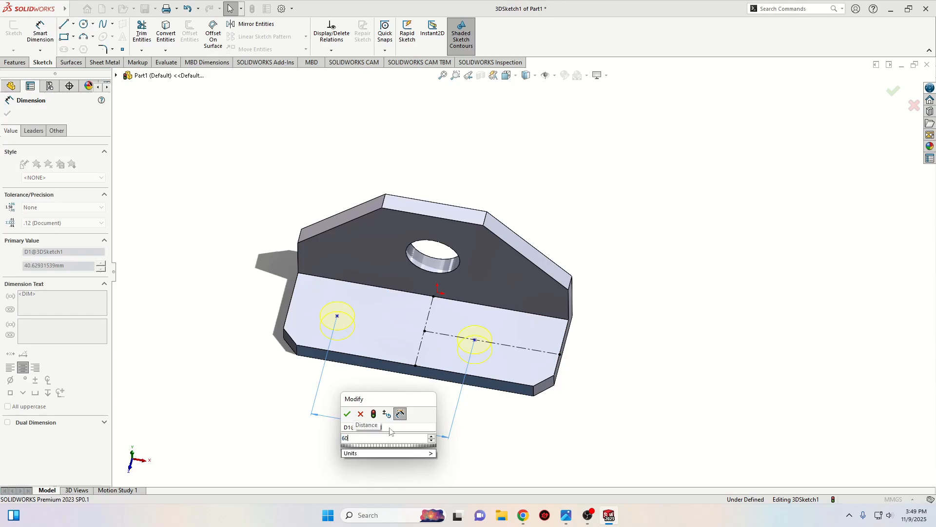
pyautogui.press('Return')
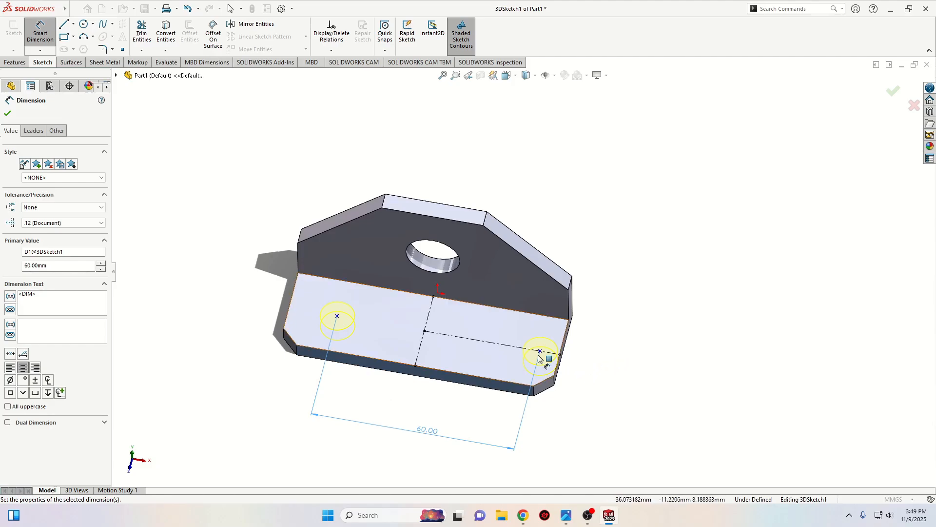
# Dimension the left hole point from the centerline across the leg and set the distance to 30 mm
pyautogui.click(425, 331)
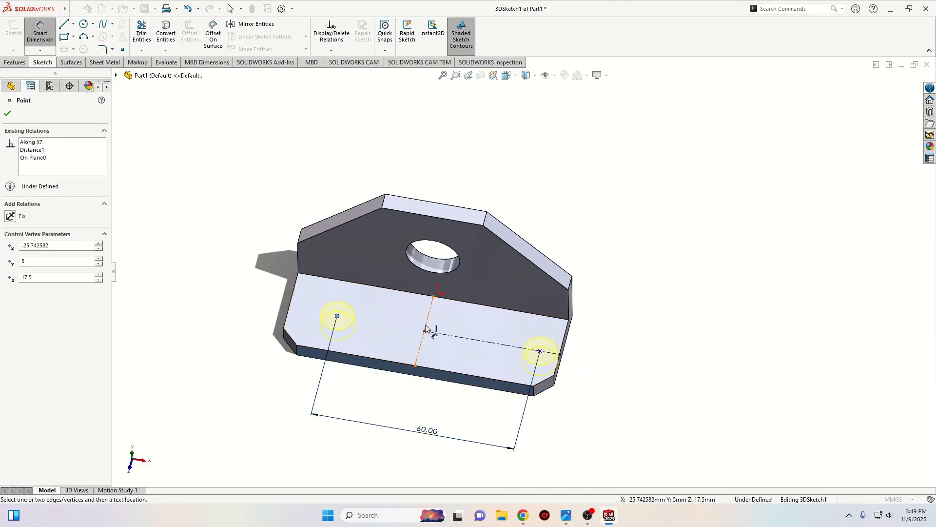
pyautogui.click(337, 316)
pyautogui.click(375, 398)
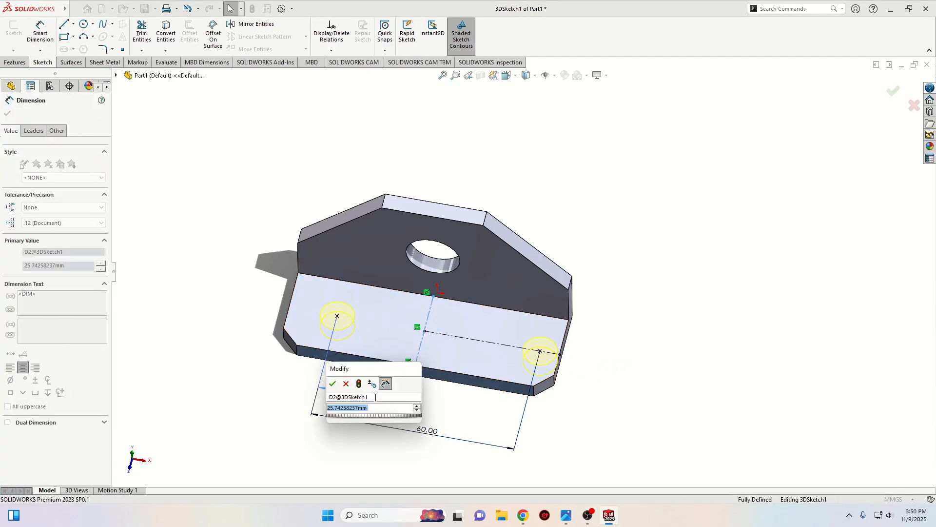
pyautogui.write('30')
pyautogui.press('Return')
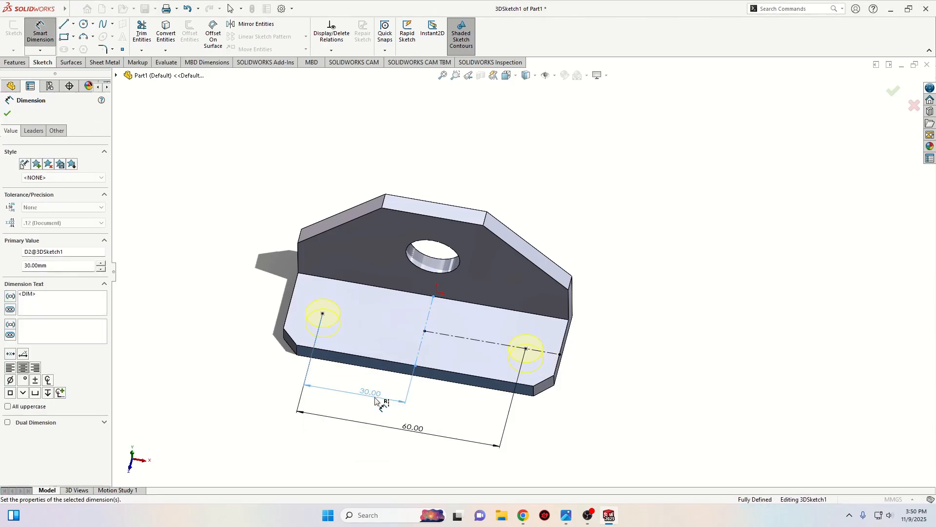
pyautogui.rightClick(220, 258)
pyautogui.click(244, 293)
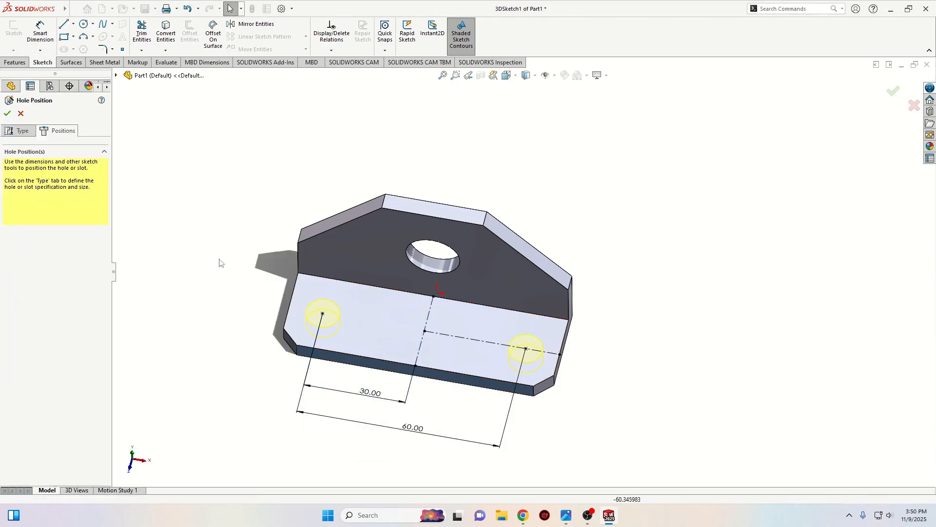
# Create the two 10 mm mounting holes at the defined positions and inspect the bracket from the front and back
pyautogui.click(7, 114)
pyautogui.moveTo(192, 198); pyautogui.dragTo(419, 324, button='middle')
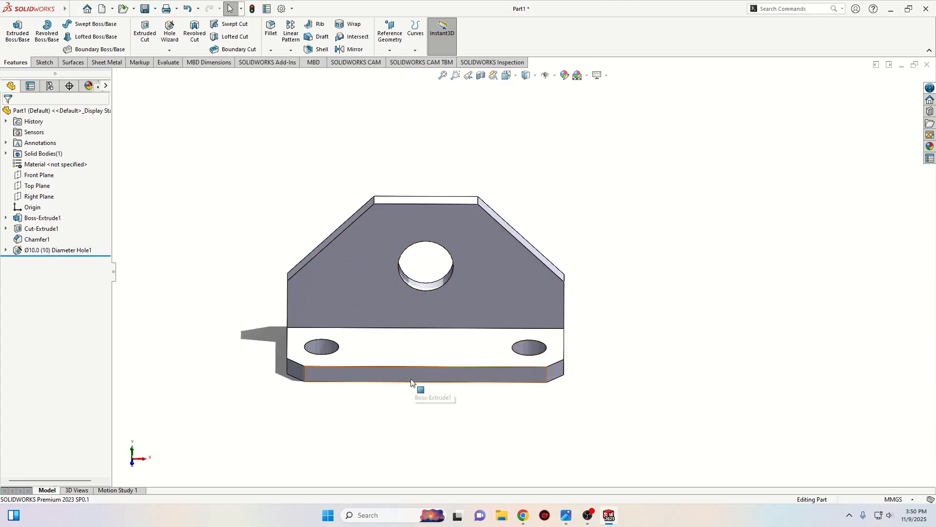
pyautogui.moveTo(412, 382); pyautogui.dragTo(410, 408, button='middle')
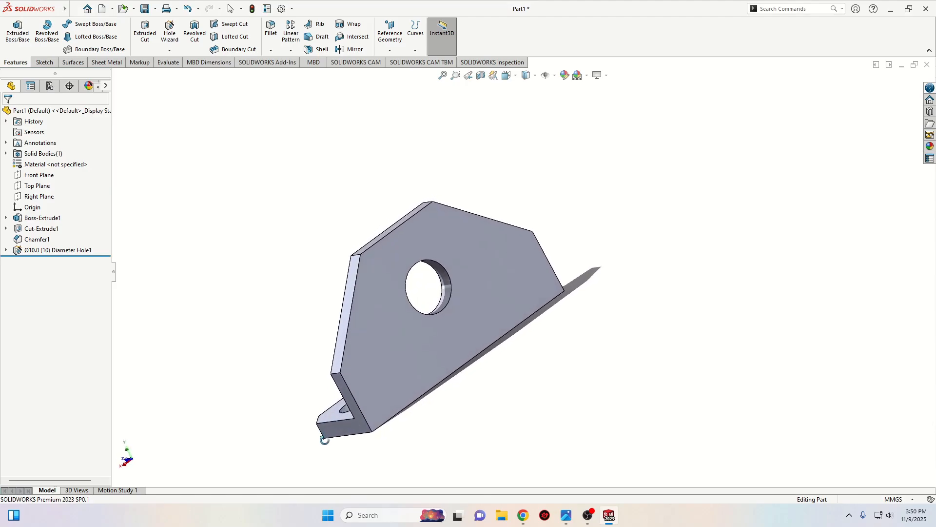